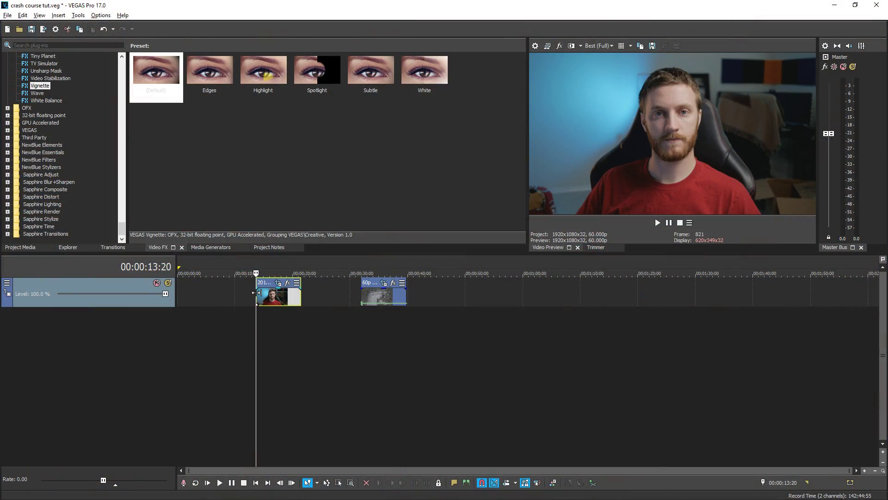
- Preview the waterfall clip and set the project's resample mode to Disable resample
click(363, 296)
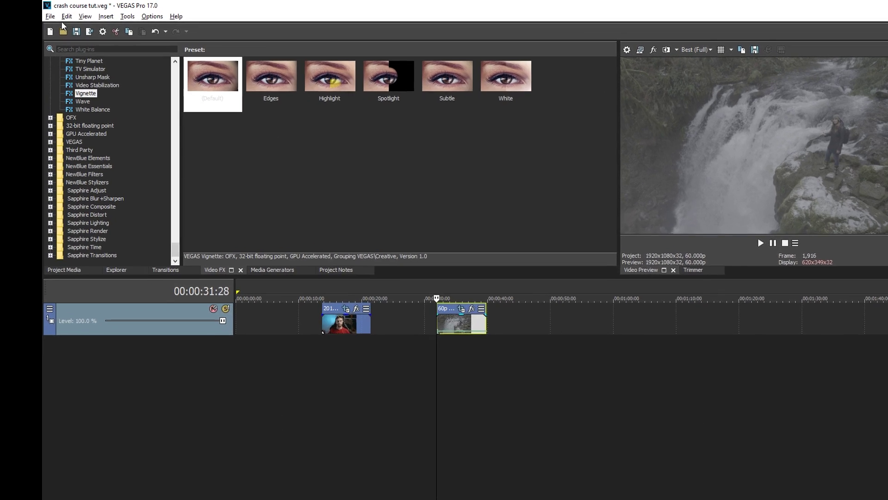
click(8, 15)
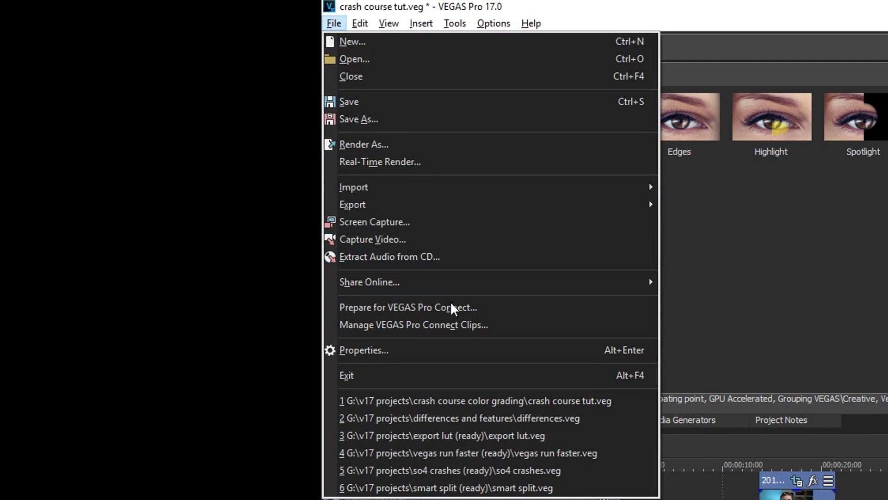
click(445, 349)
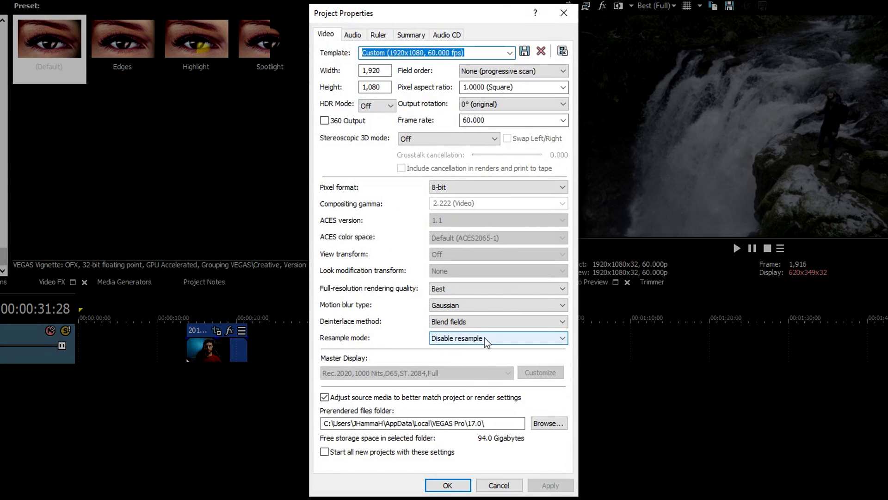
click(817, 418)
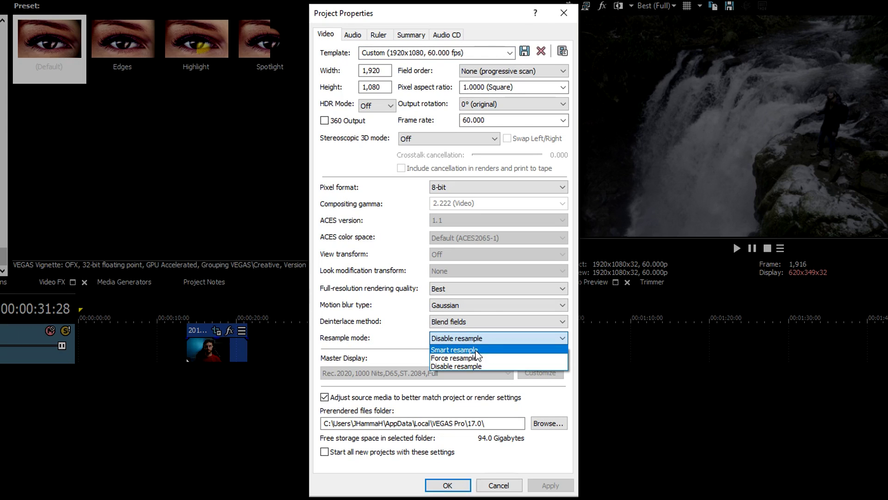
click(473, 366)
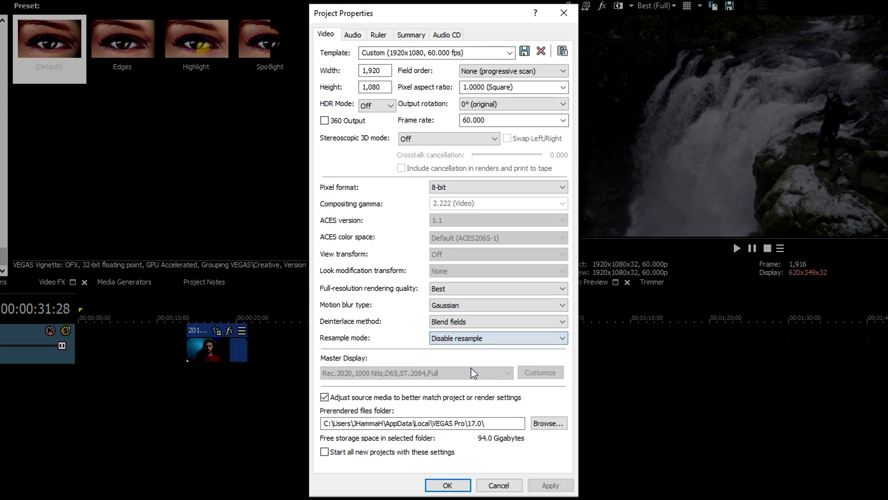
click(549, 485)
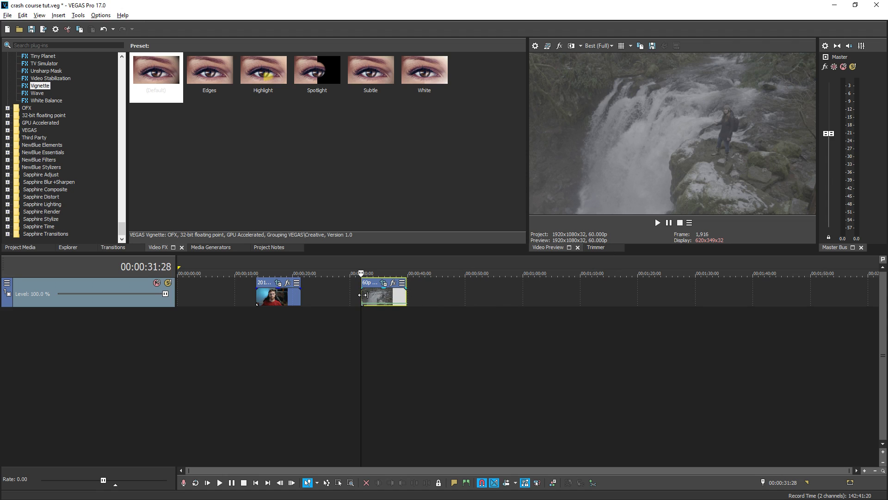
- Open Color Grading with Alt+G, tour its tabs, and end on the lift/gamma/gain/offset wheels
key(alt+g)
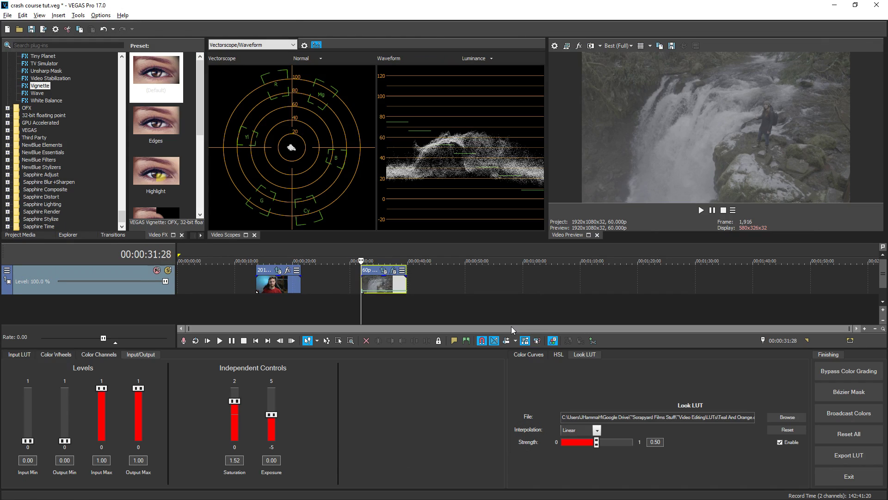
click(24, 356)
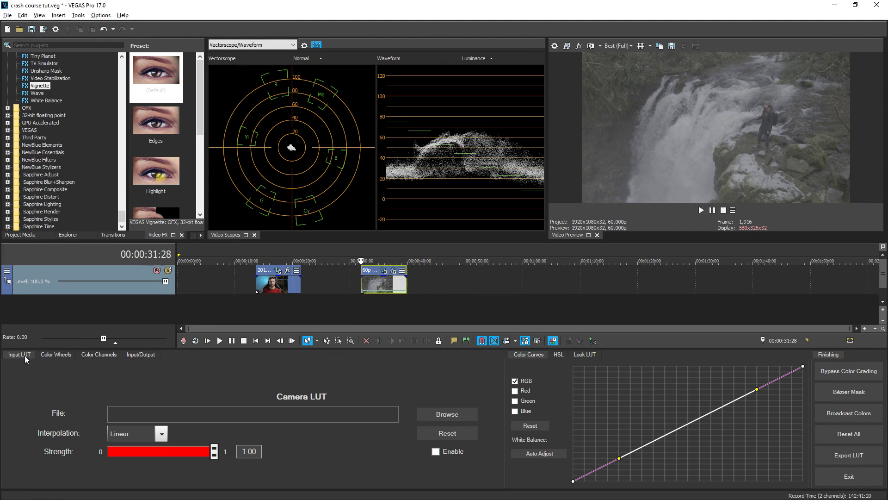
click(45, 354)
click(107, 355)
click(141, 355)
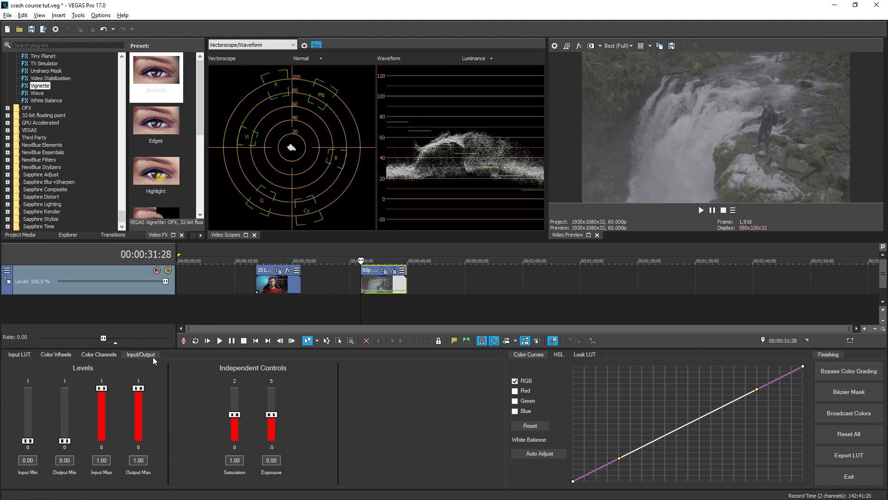
click(558, 355)
click(589, 355)
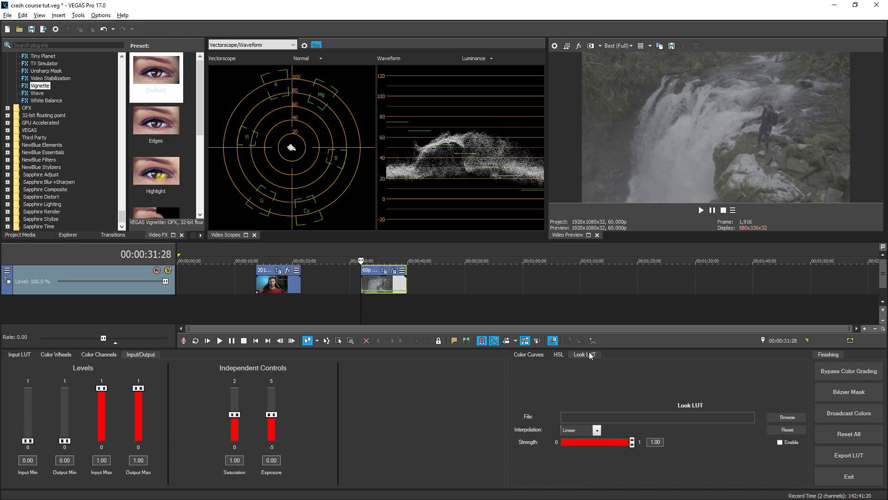
click(56, 354)
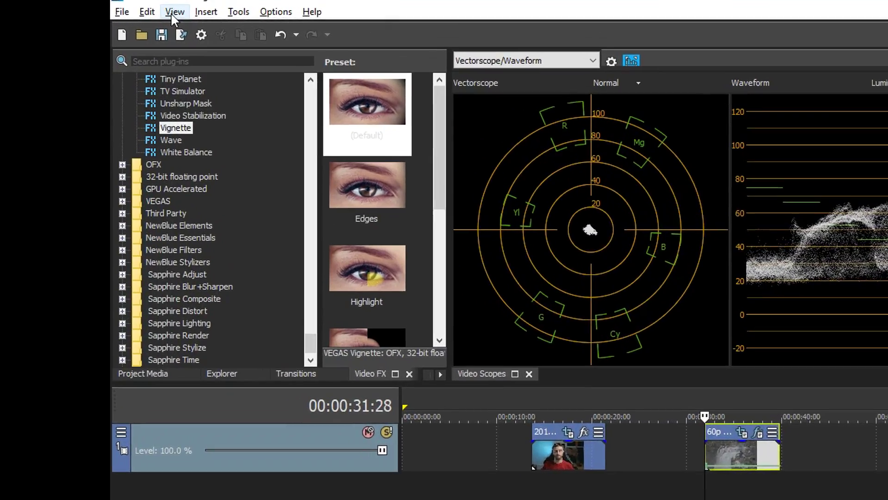
click(48, 15)
mouse_move(401, 123)
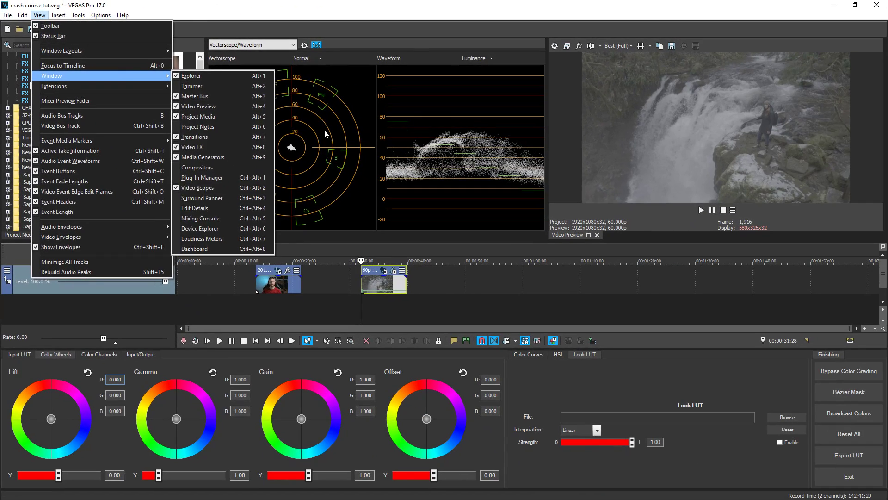
click(694, 65)
click(694, 66)
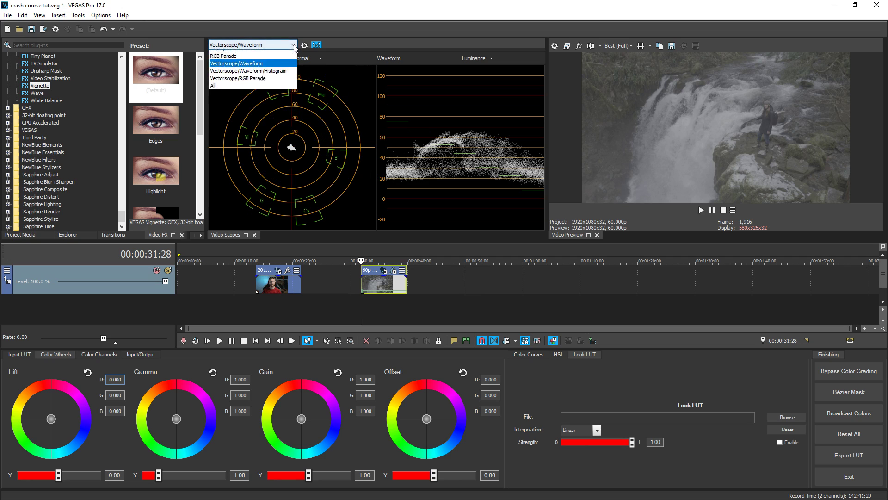
click(266, 57)
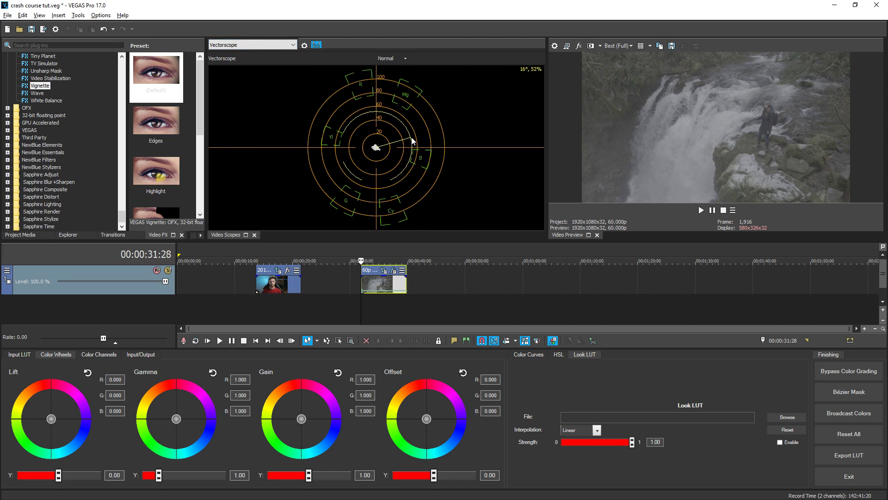
click(293, 45)
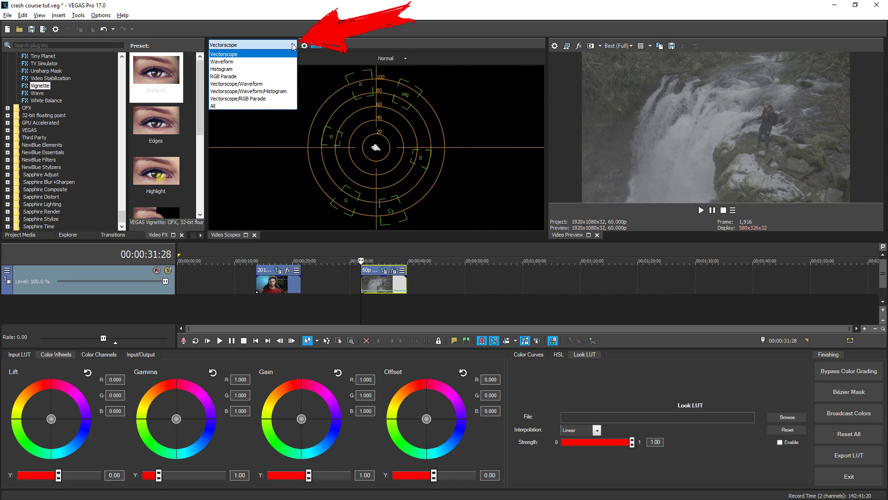
click(289, 106)
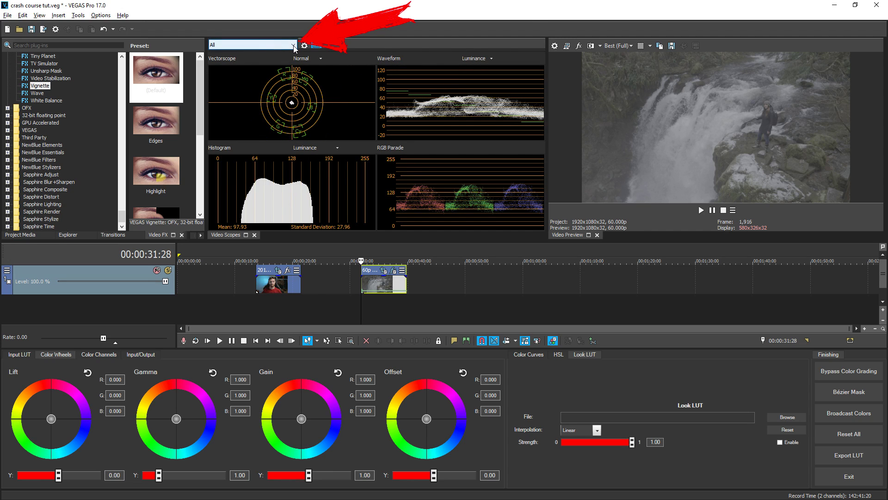
click(294, 46)
click(263, 86)
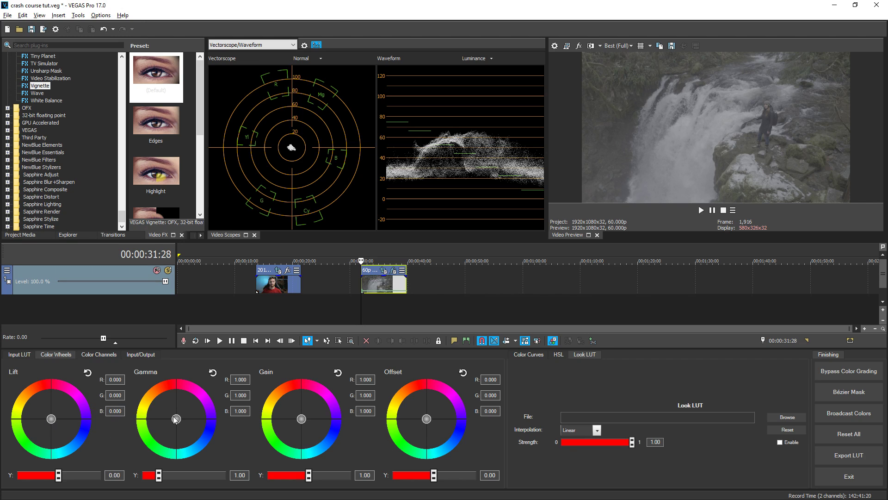
- Reset a trial blue Lift tint, then set Lift Y -0.19, Gain Y 1.64, Gamma Y 0.80
drag(51, 422, 57, 425)
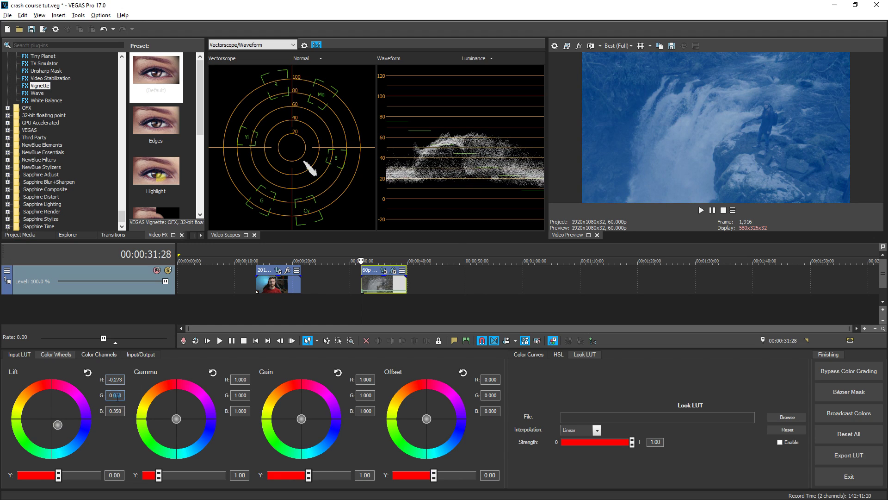
click(86, 373)
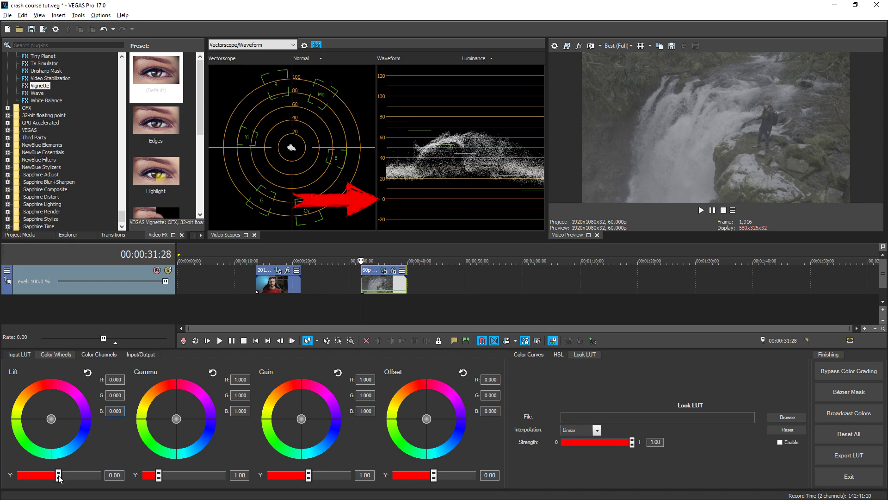
drag(59, 476, 50, 480)
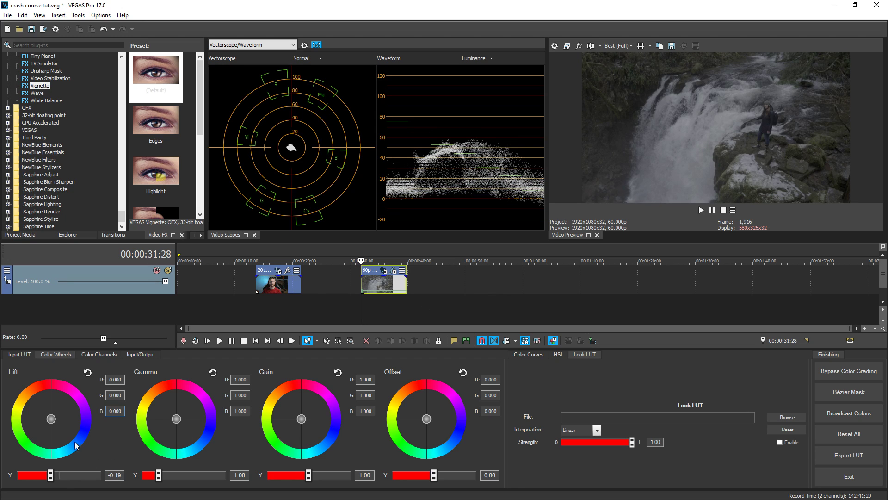
drag(309, 478, 335, 473)
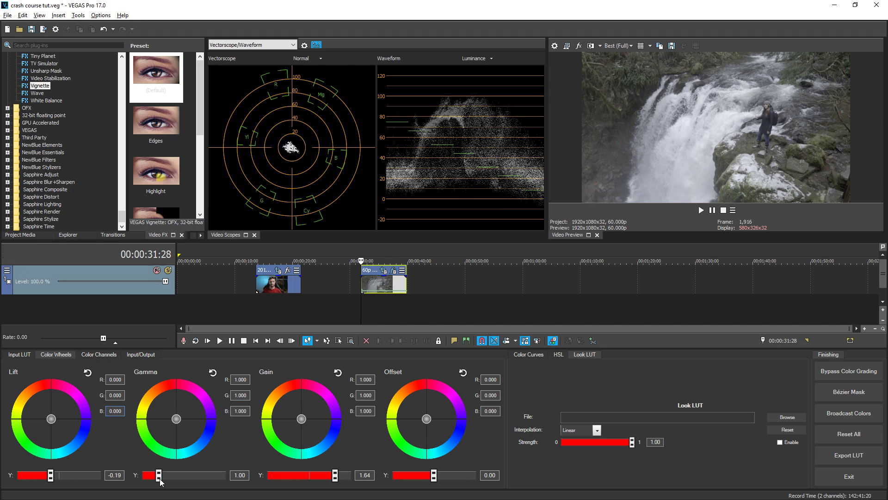
drag(158, 481, 155, 482)
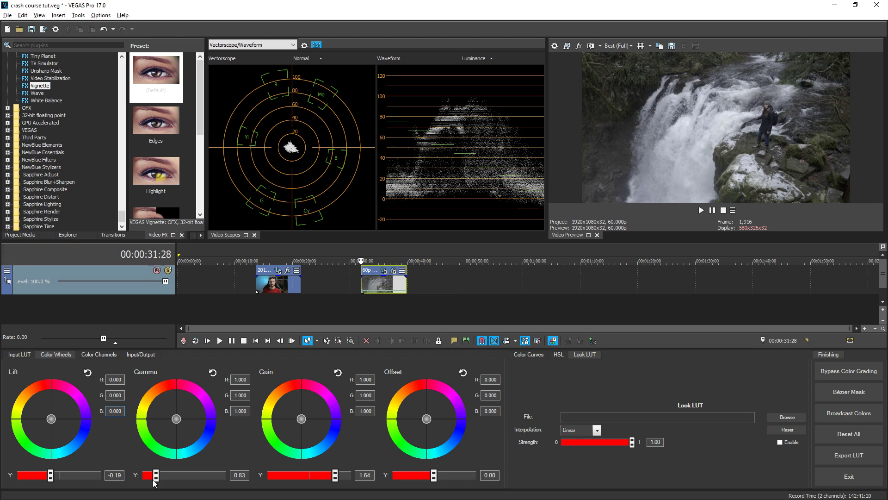
drag(154, 483, 154, 483)
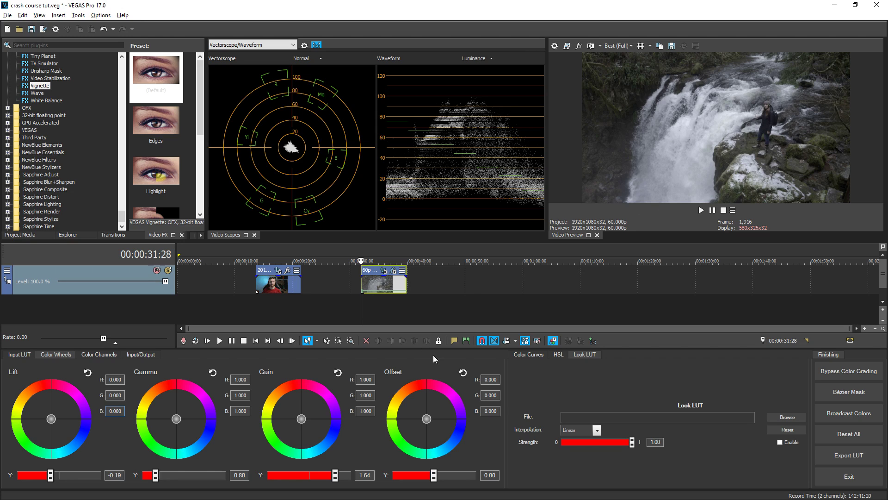
key(Tab)
- Show the RGB curve editor and open Pan/Crop for the waterfall clip, zooming the view in
click(532, 353)
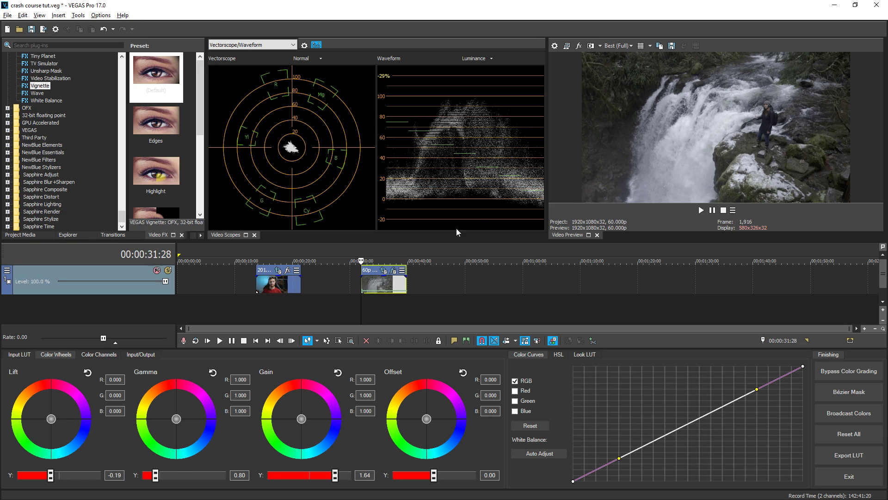
click(384, 273)
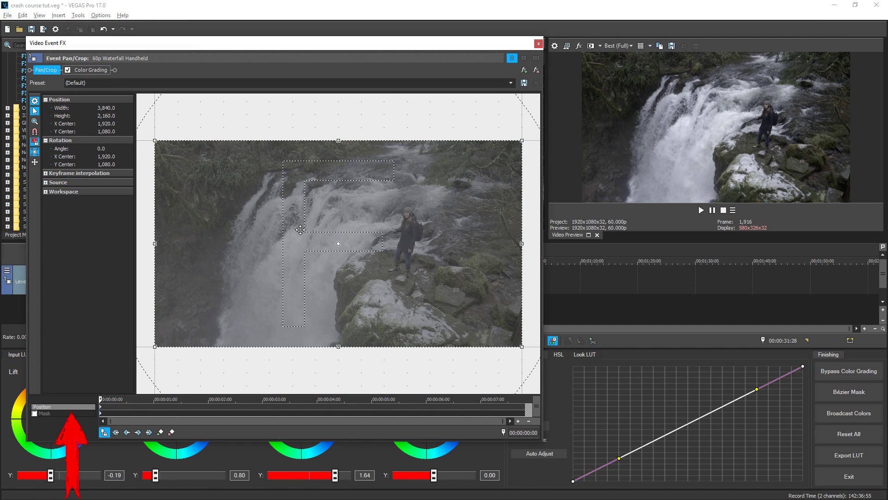
drag(154, 141, 328, 238)
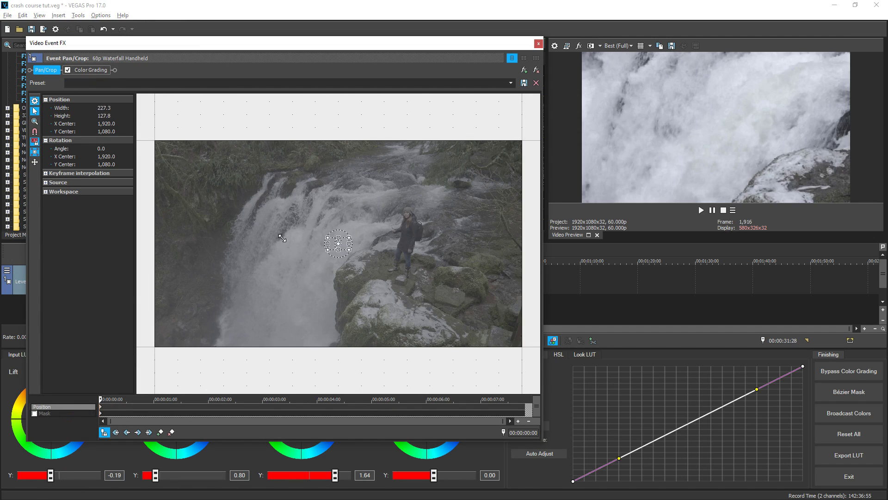
scroll(324, 242, up, 3)
drag(387, 237, 407, 145)
scroll(407, 144, up, 5)
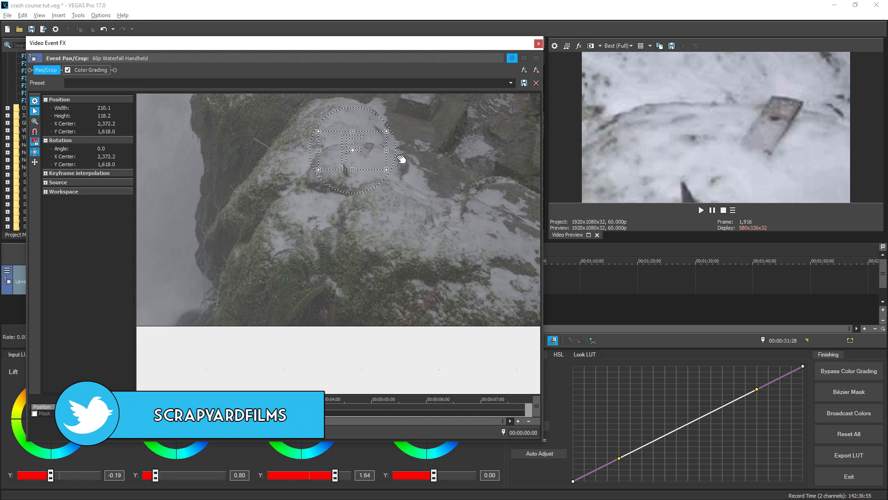
scroll(445, 173, up, 2)
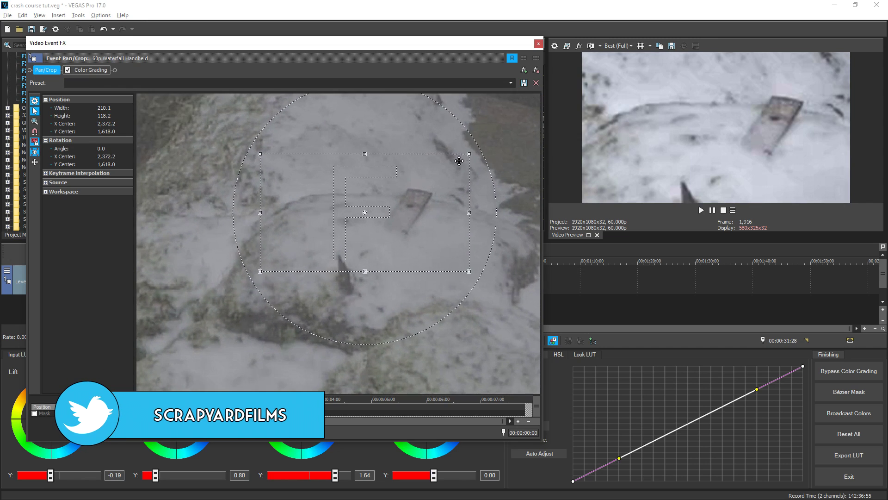
scroll(396, 135, up, 2)
- Place the crop frame over the snow patch at 72.8 × 40.9, clearing the FX window away
drag(298, 234, 377, 288)
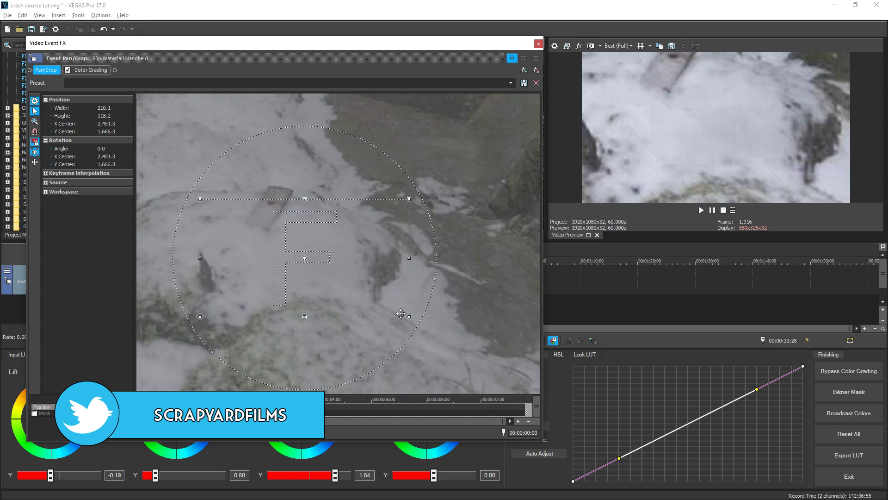
drag(407, 315, 341, 278)
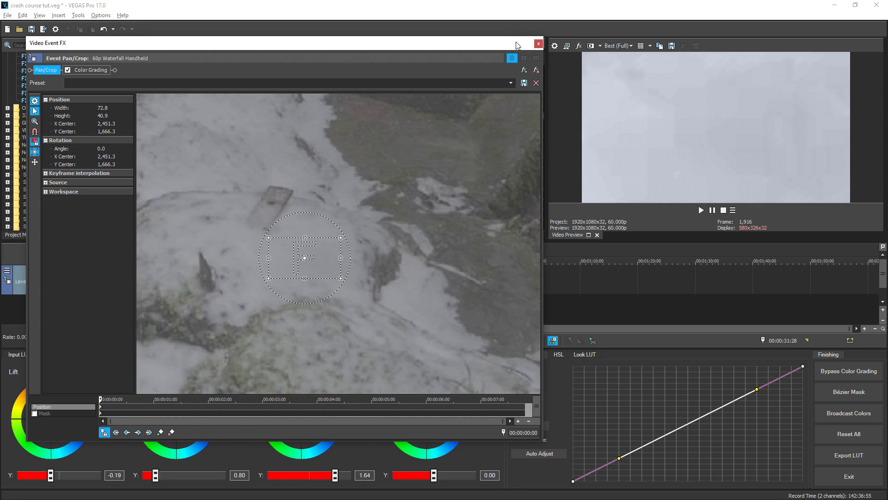
drag(516, 43, 268, 268)
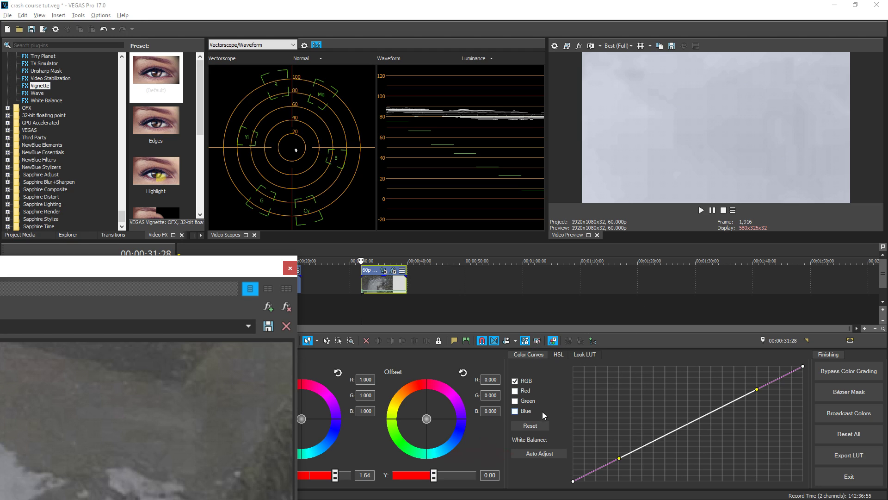
- Auto-adjust white balance from the snow and move the FX window clear of the scopes
click(537, 454)
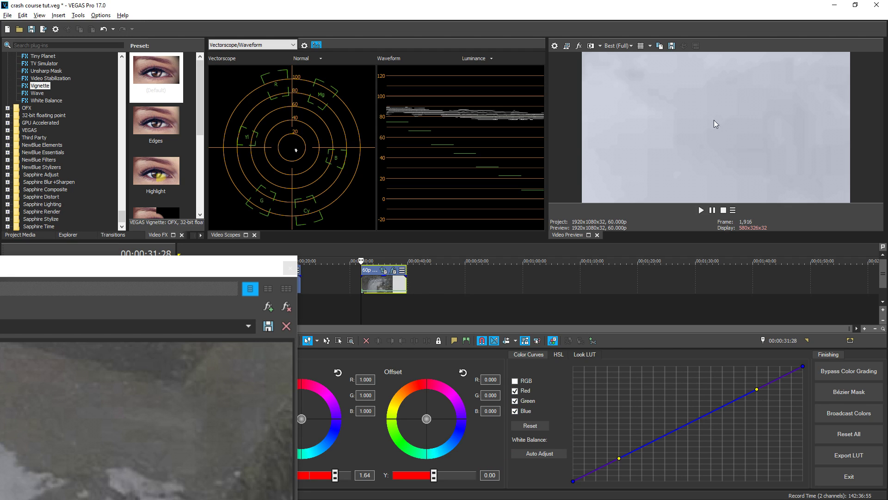
drag(230, 274, 181, 313)
mouse_move(296, 152)
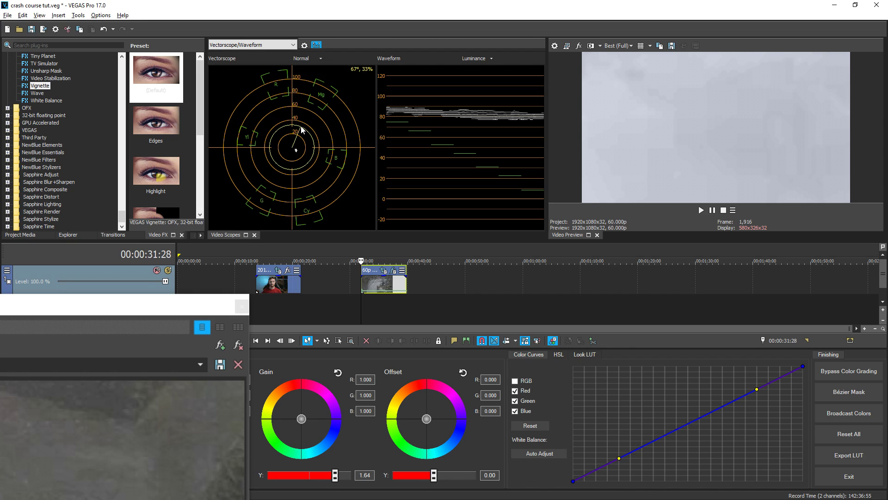
click(308, 58)
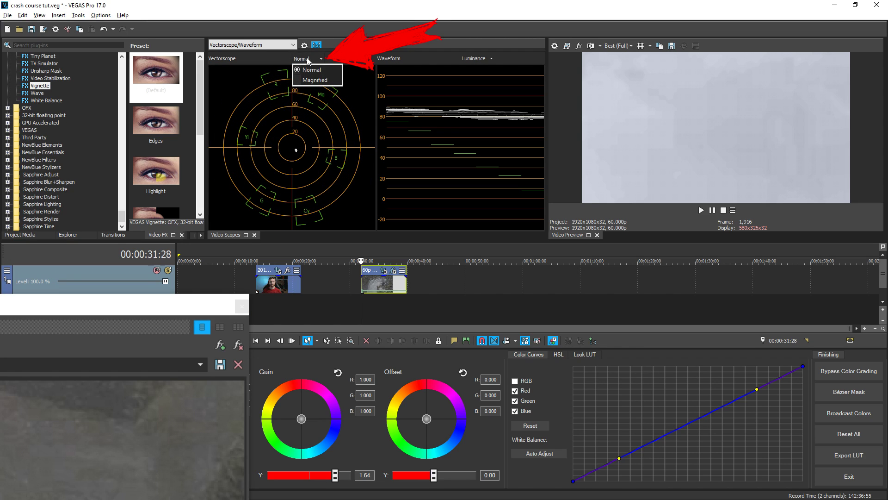
- Magnify the vectorscope and lower the top point of the Blue curve alone
click(314, 79)
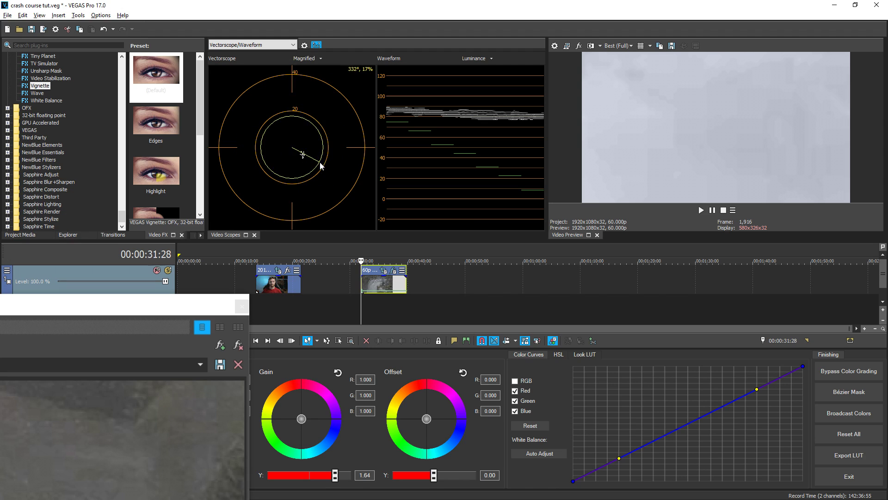
click(515, 390)
click(515, 400)
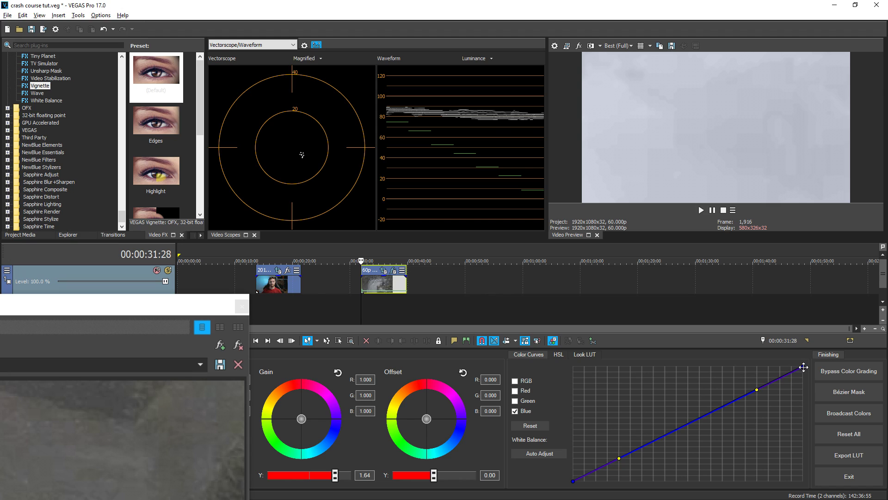
drag(803, 367, 806, 373)
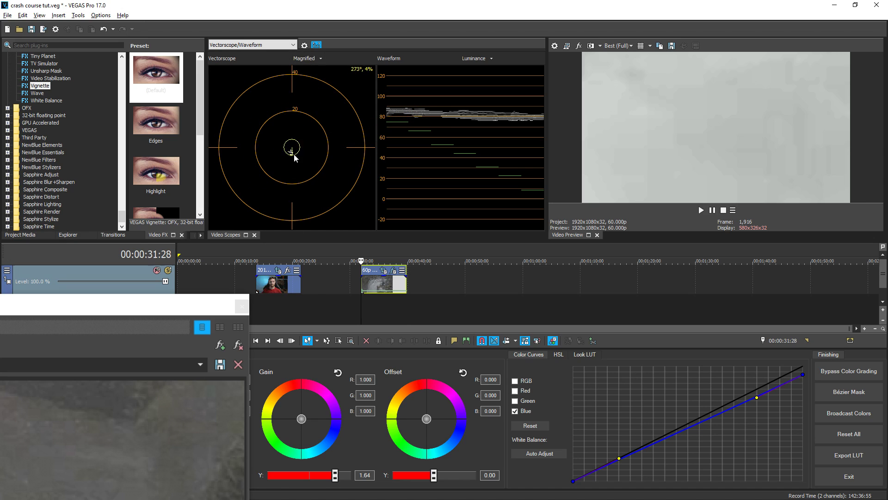
- Lower the Green curve's top point slightly, then reselect the Blue channel
click(515, 401)
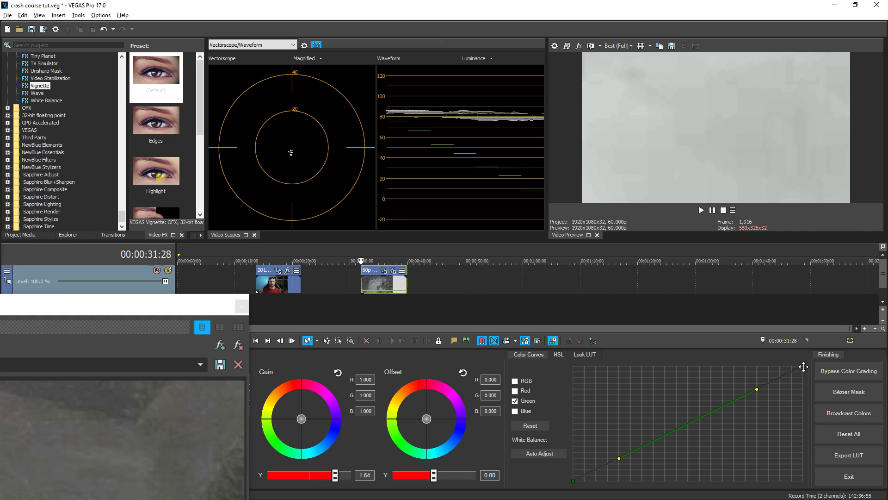
drag(803, 366, 802, 368)
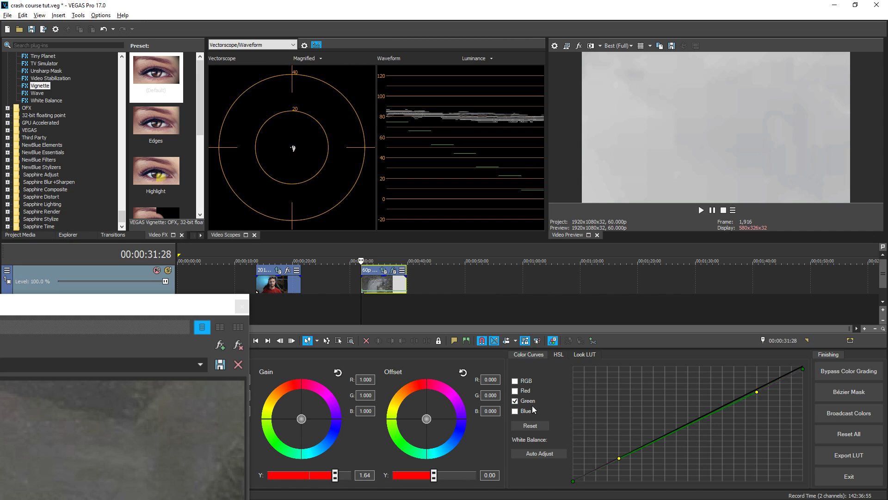
click(515, 411)
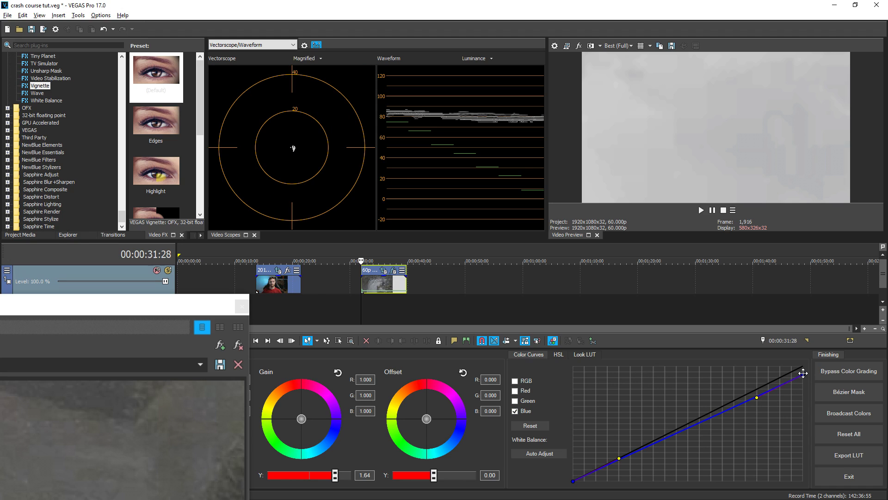
- Return the vectorscope to Normal view and bring the Video Event FX window back
mouse_move(292, 146)
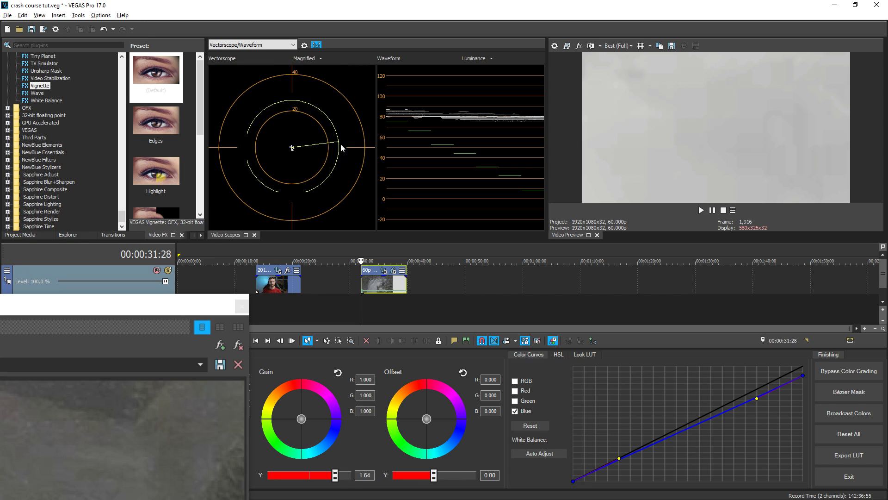
click(316, 61)
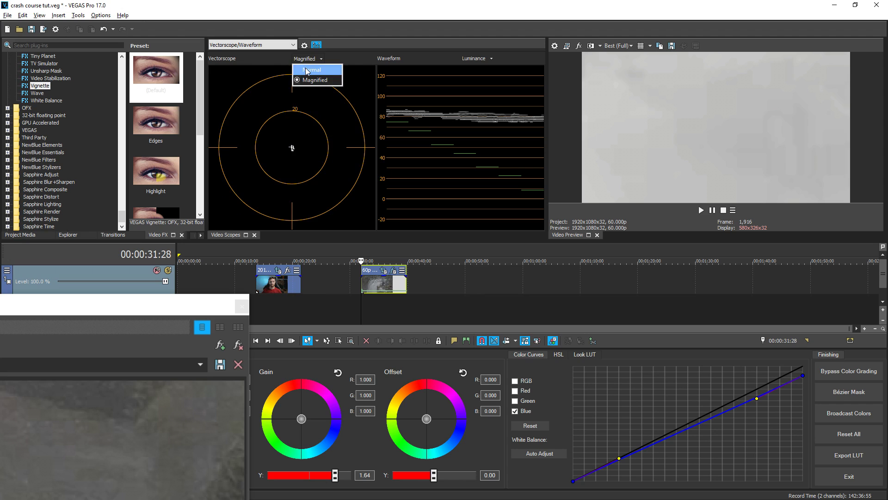
click(307, 71)
drag(222, 303, 555, 83)
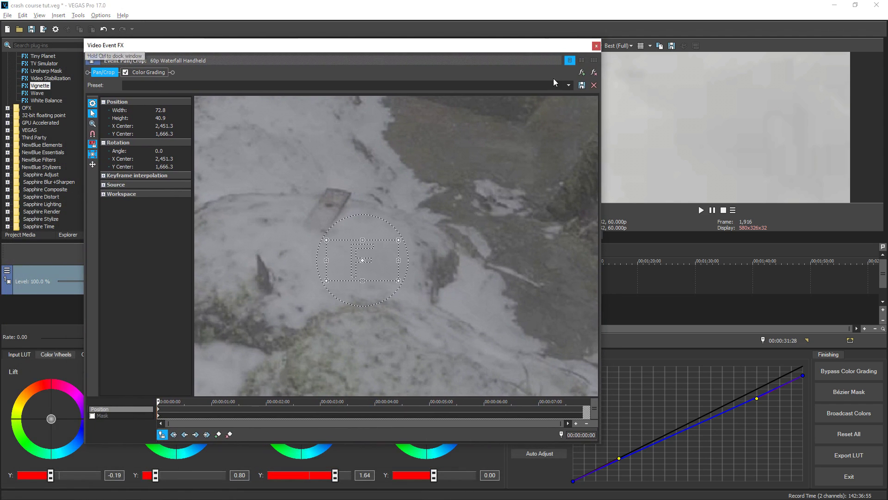
- Restore the Pan/Crop to the full frame and close the Video Event FX window
right_click(442, 252)
click(465, 262)
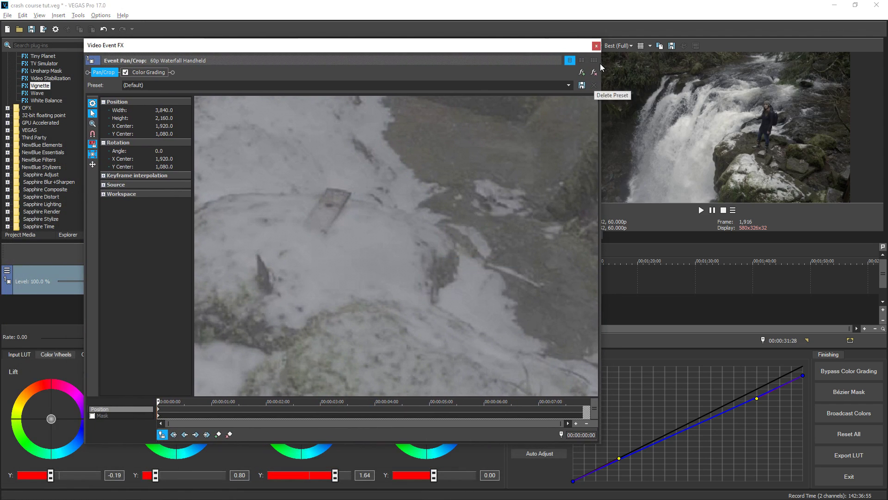
click(596, 45)
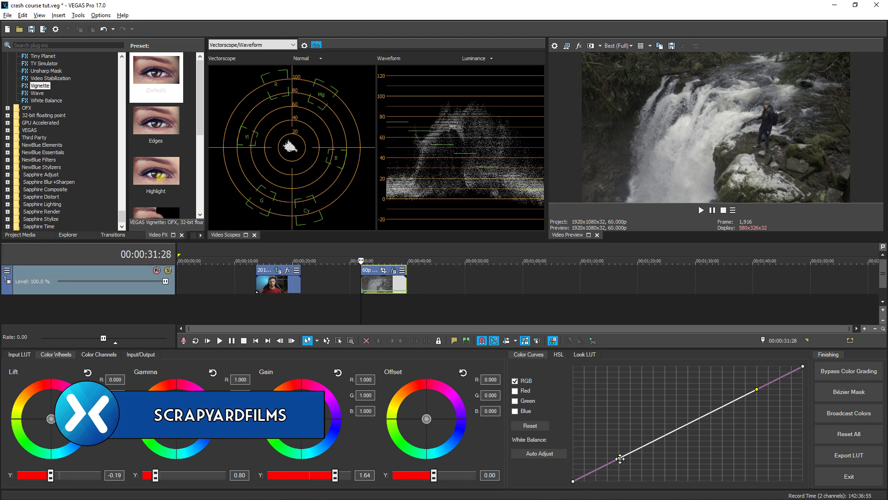
- Bow the RGB curve upward and raise Gain Y to 1.73
mouse_move(619, 458)
mouse_down()
mouse_move(624, 430)
mouse_move(653, 462)
mouse_move(612, 426)
mouse_move(629, 470)
mouse_up()
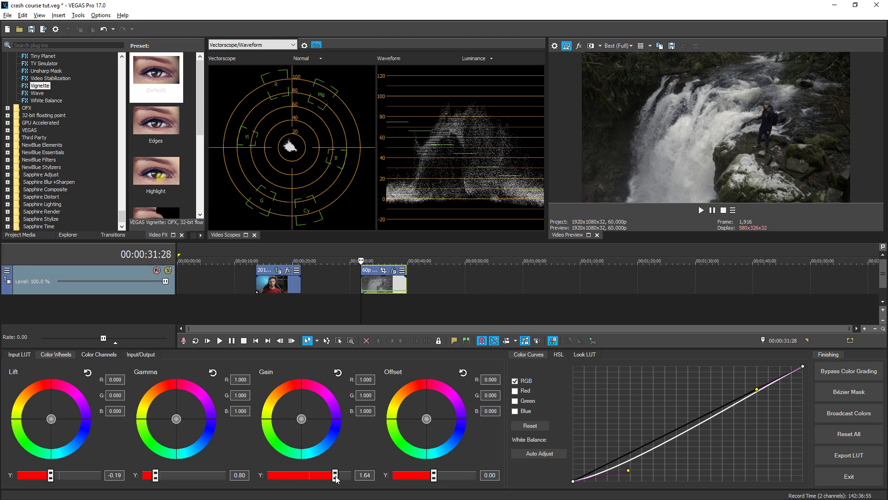
drag(336, 477, 339, 476)
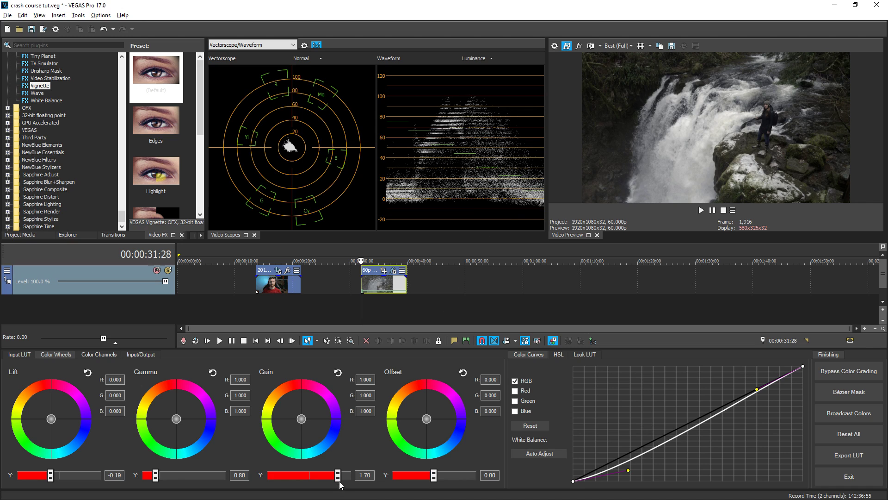
drag(339, 479, 340, 479)
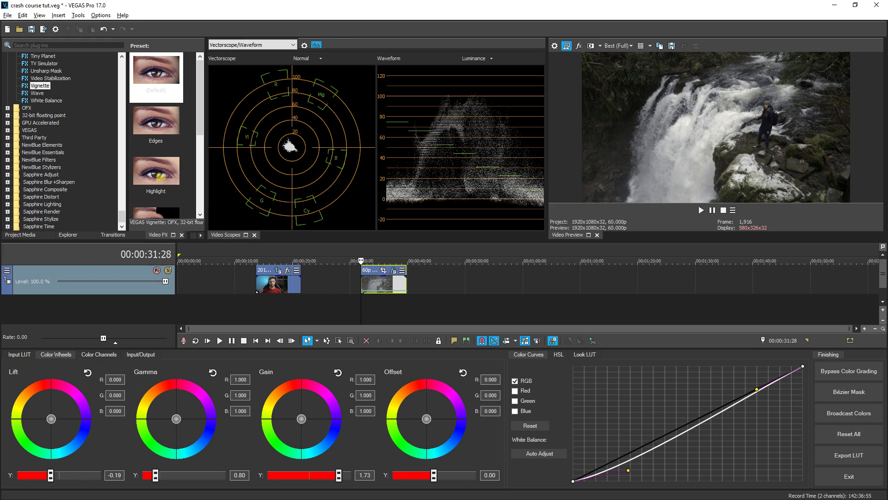
- Load and enable the Teal And Orange look LUT, lowering its strength to 0.50
click(582, 359)
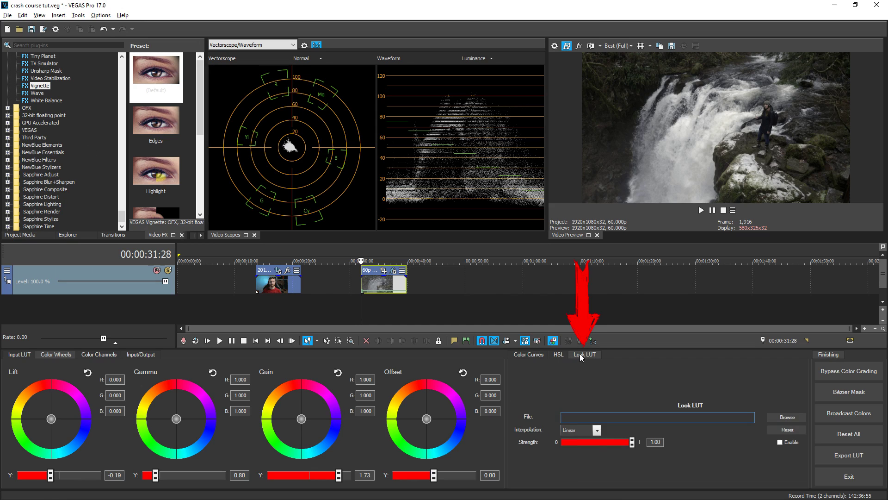
click(777, 417)
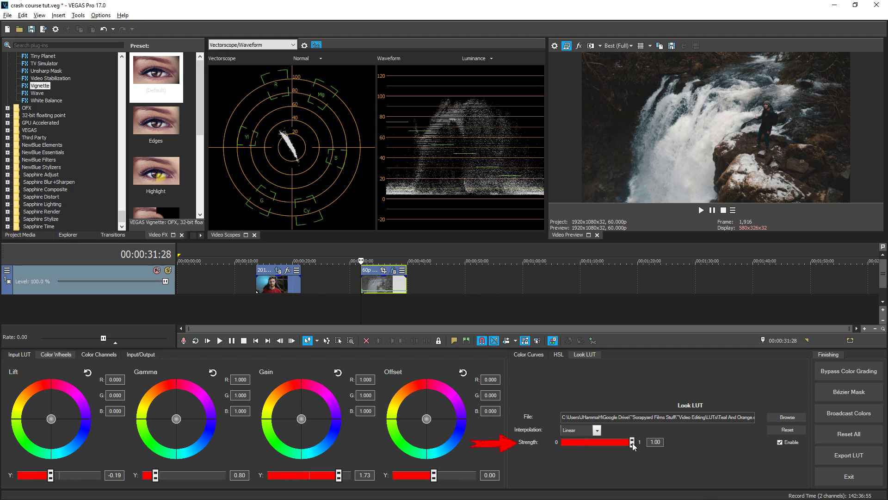
drag(631, 442, 596, 442)
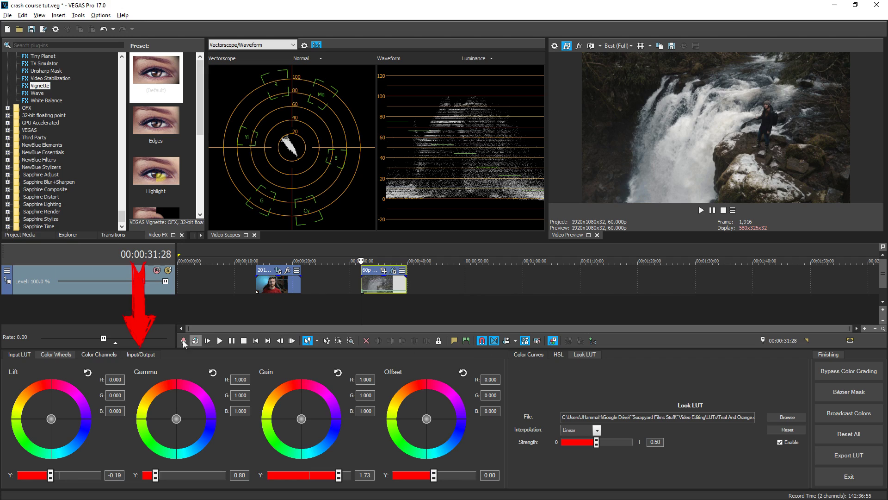
- Raise Input/Output saturation from 1.00 to 1.54 and enlarge the preview and scope panels
click(144, 354)
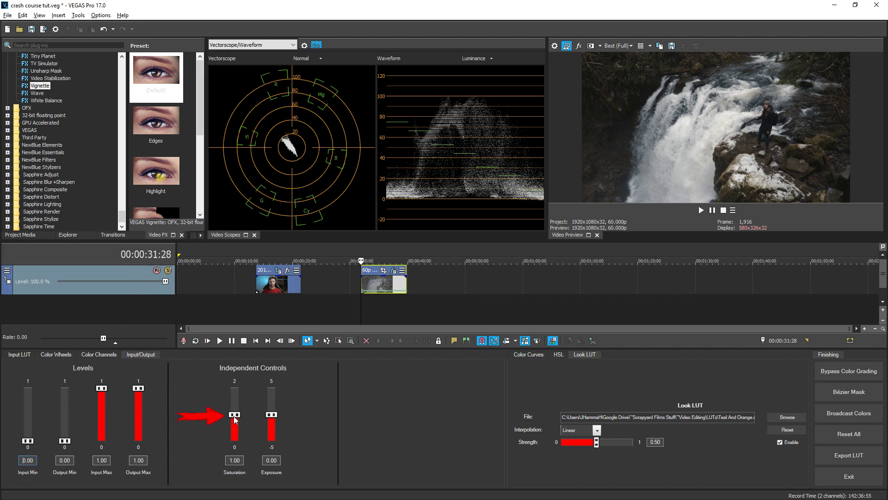
drag(235, 419, 241, 402)
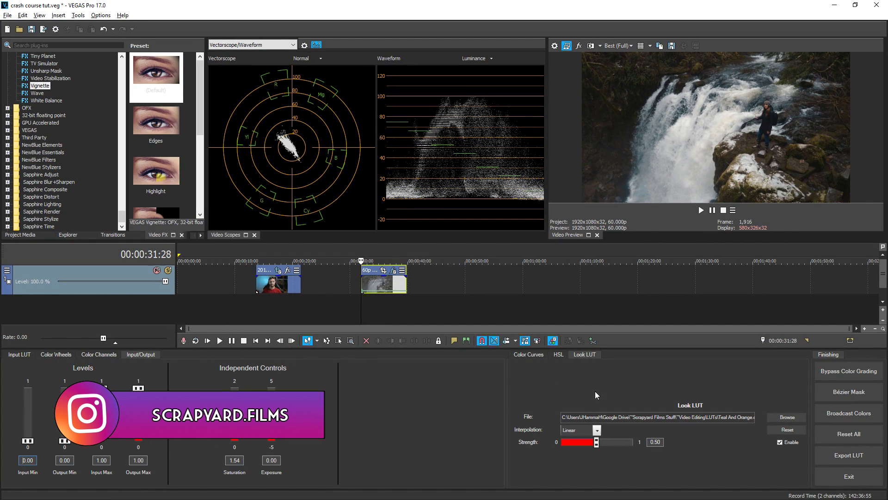
drag(649, 242, 649, 270)
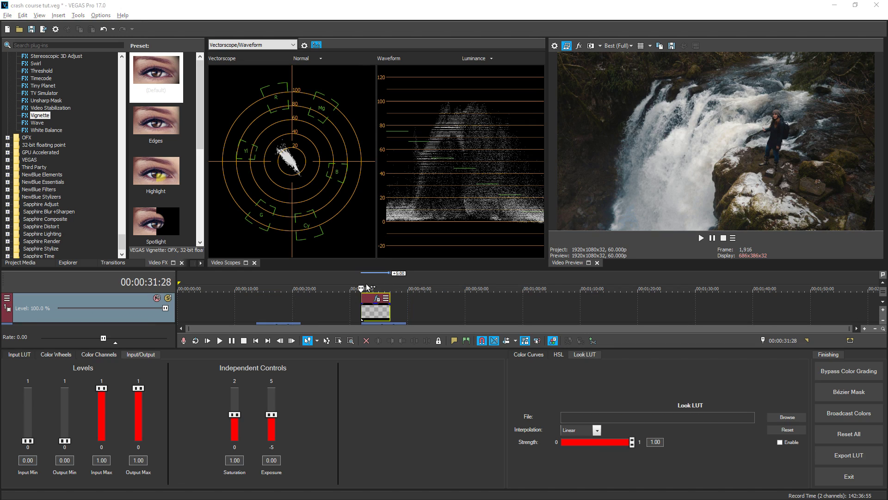
click(375, 313)
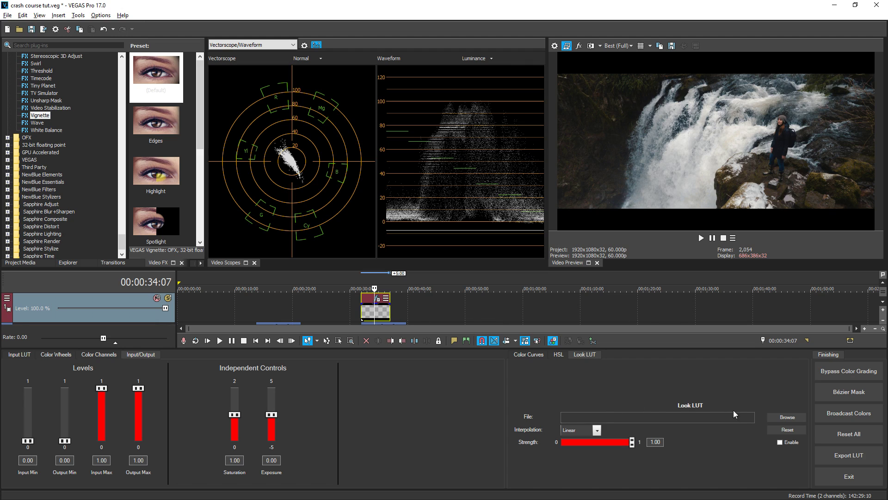
- Leave Color Grading, insert a new video track, and drop the 35MM film overlay onto it
click(846, 480)
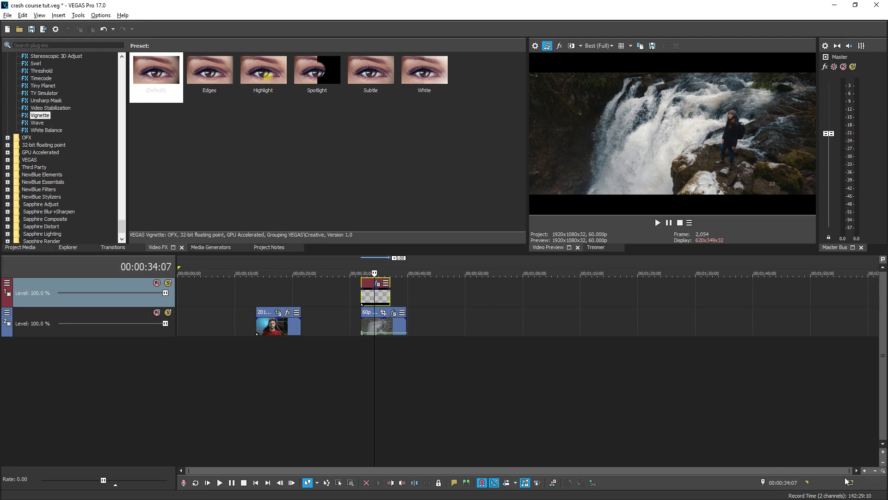
right_click(438, 318)
click(465, 292)
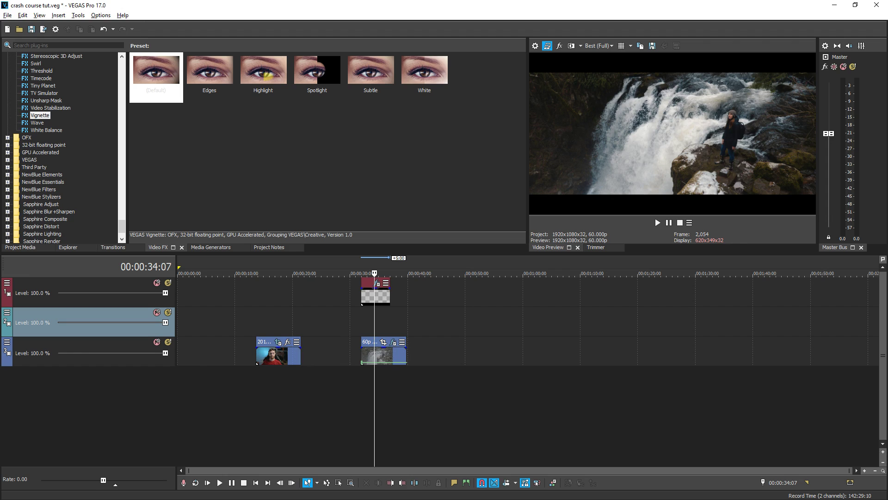
drag(842, 327, 427, 319)
click(439, 291)
- Play back and move the overlay clip to start at 00:00:30
click(429, 295)
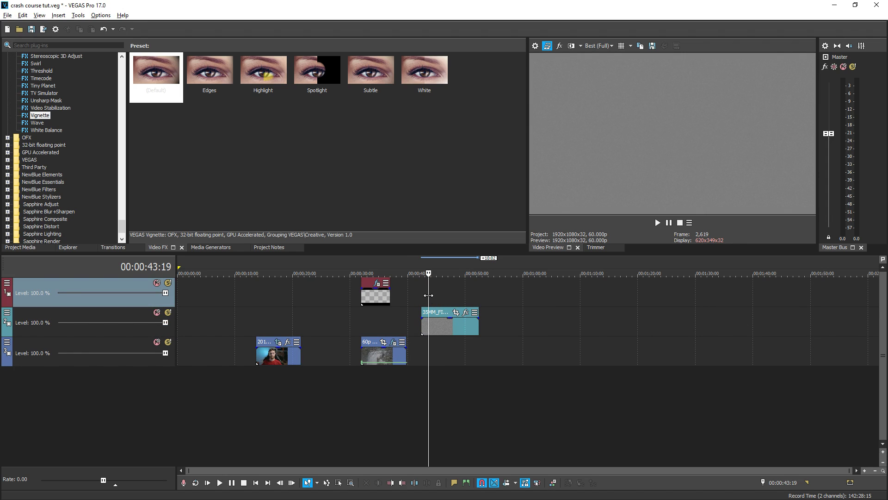
key(space)
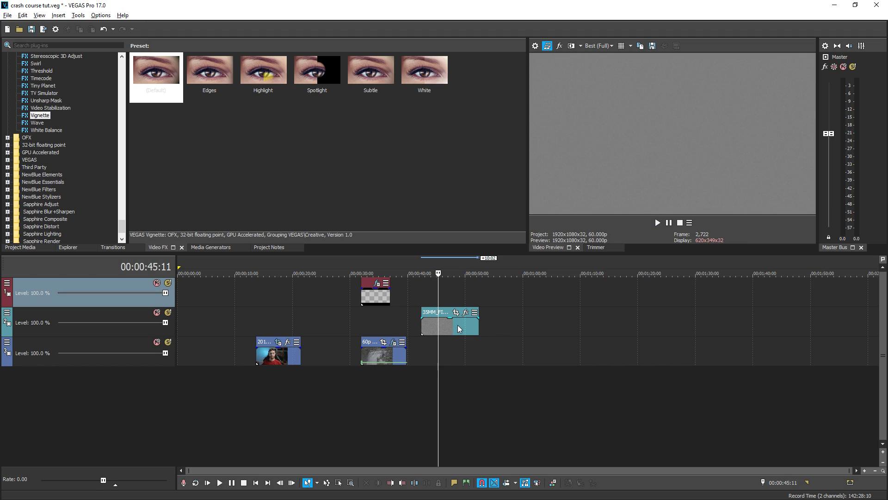
drag(458, 326, 401, 324)
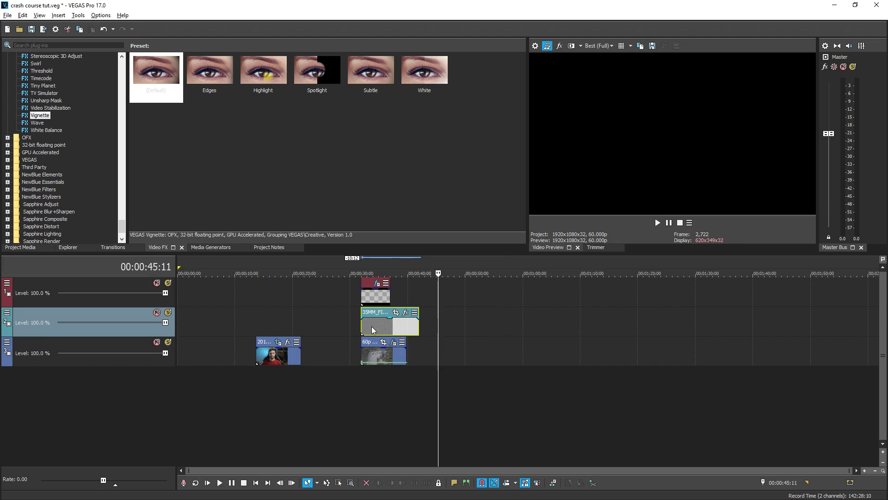
click(372, 329)
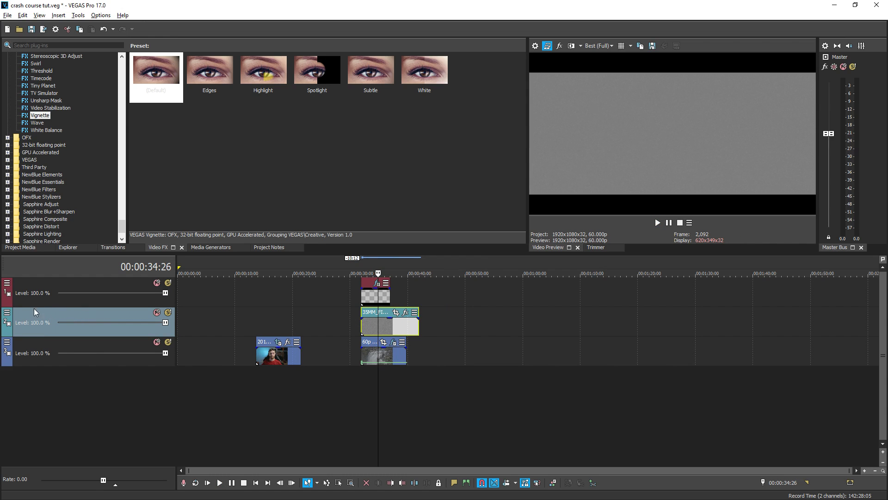
- Set track 2's compositing mode to Hard Light over the waterfall shot
click(6, 313)
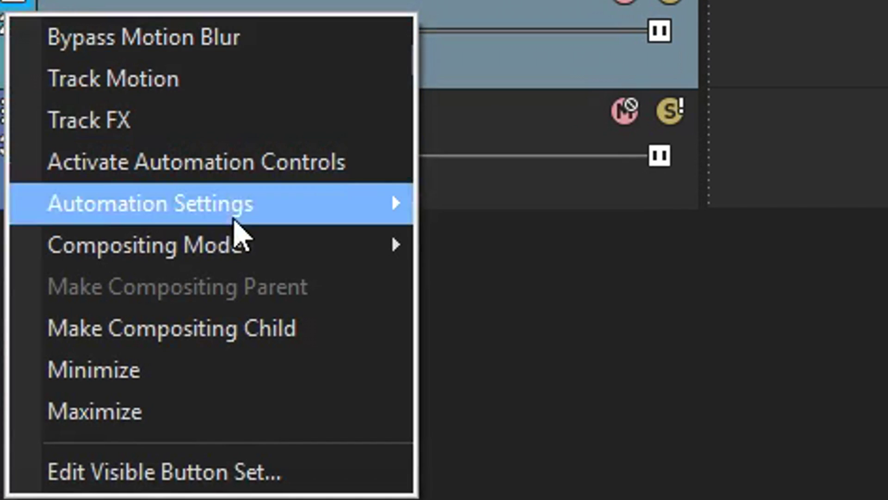
mouse_move(262, 252)
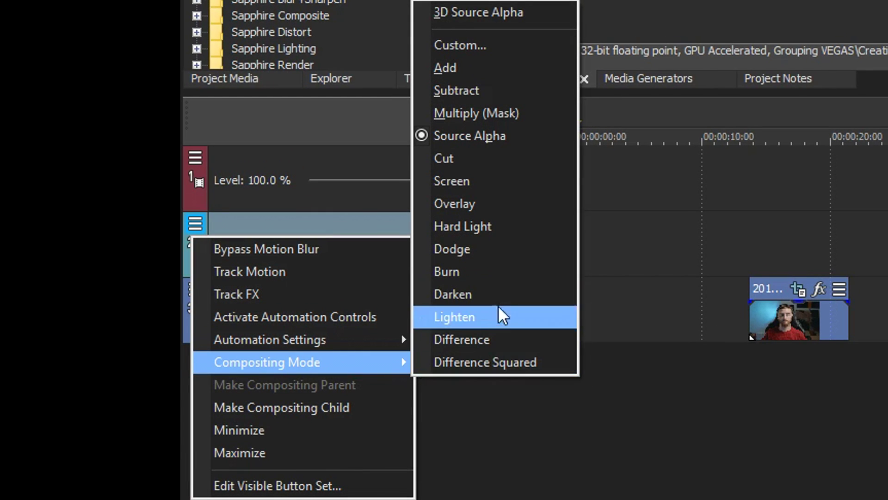
click(497, 226)
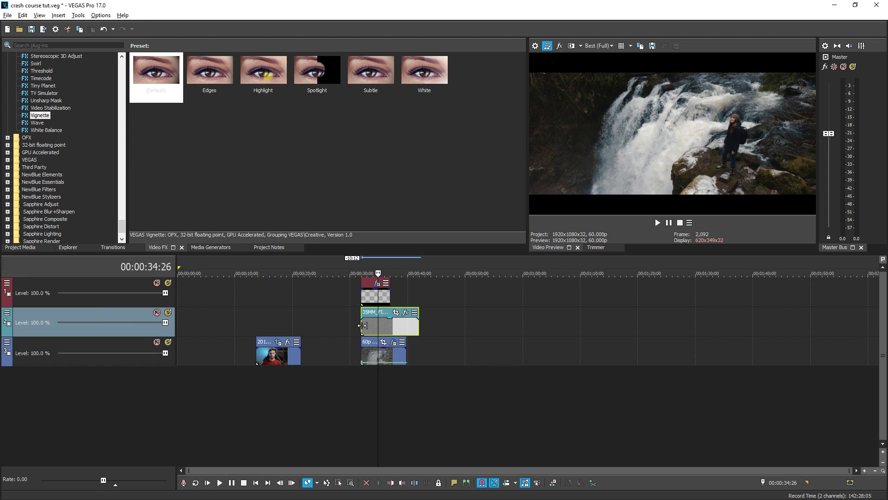
click(361, 326)
key(ctrl+z)
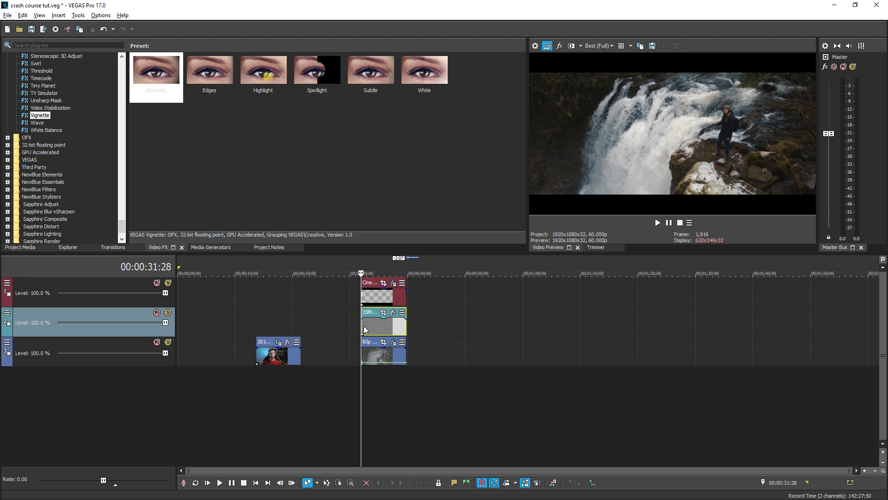
- Put the talking-head clip on a new top track, jump to its start, and open Color Grading
key(ctrl+z)
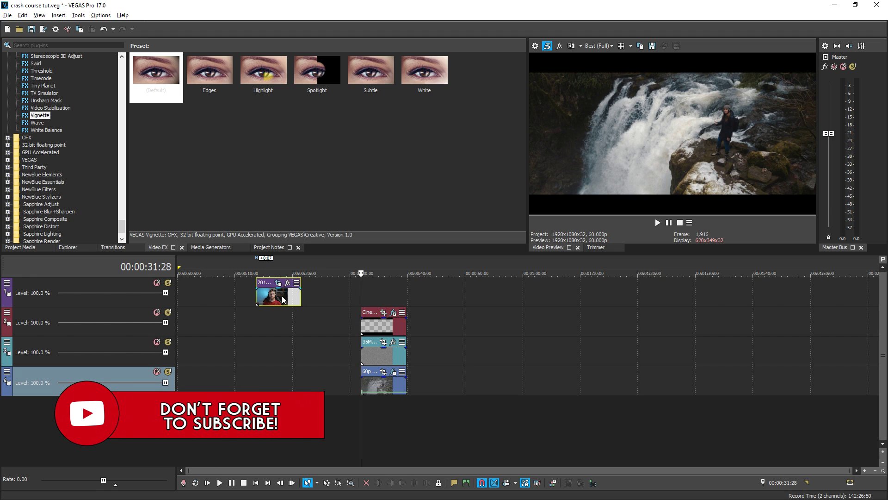
click(258, 293)
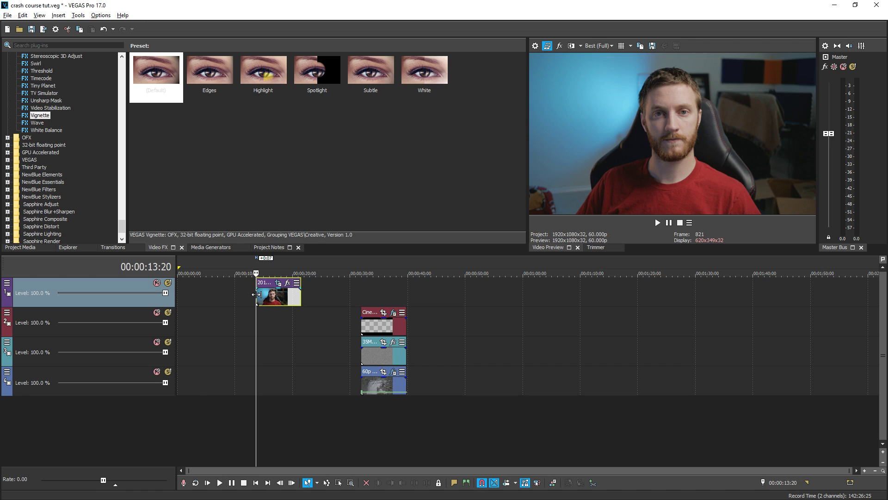
key(ctrl+alt+shift+c)
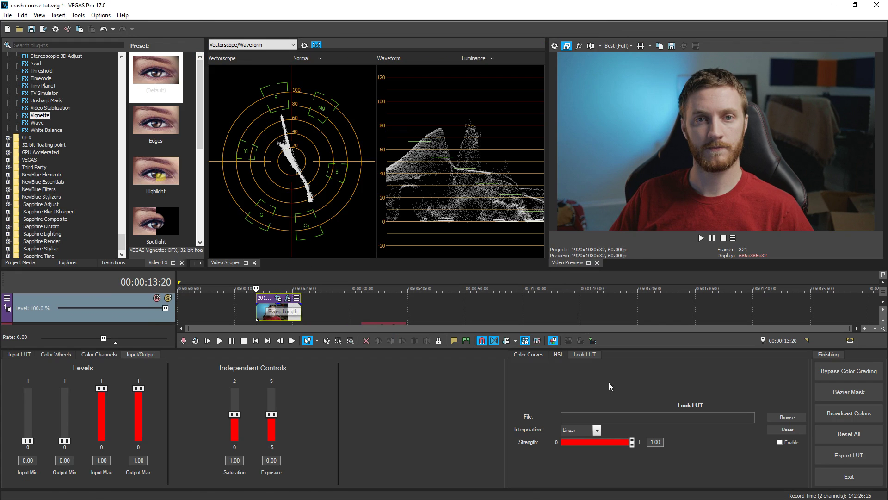
- In the Color Wheels, raise Gain Y to 1.18 and ease Gamma Y down to 0.97
click(63, 354)
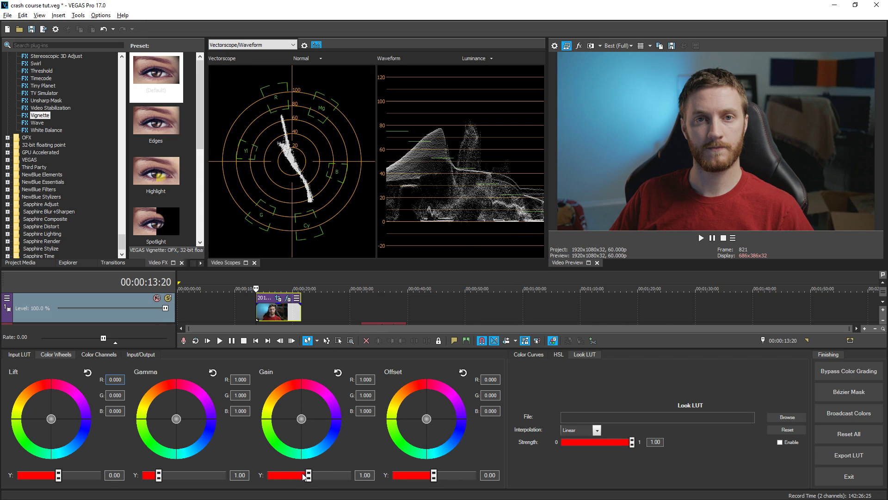
mouse_move(310, 475)
mouse_down()
mouse_move(322, 478)
mouse_move(314, 478)
mouse_up()
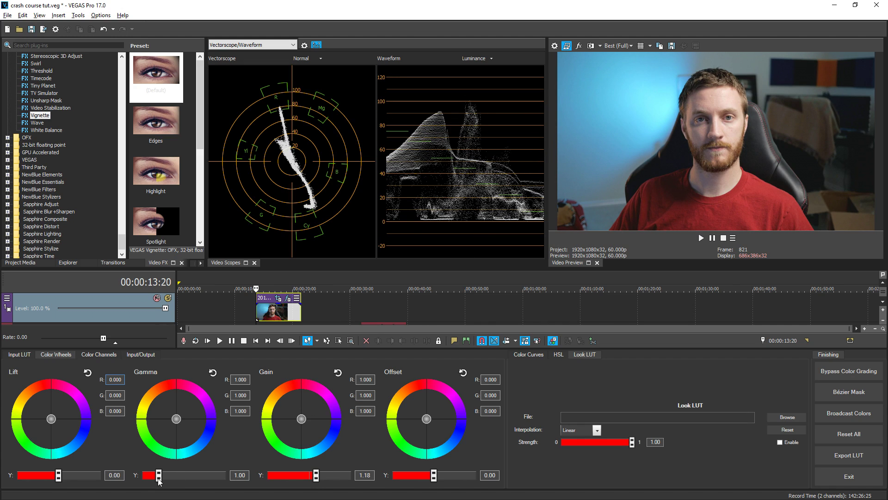
drag(157, 480, 156, 480)
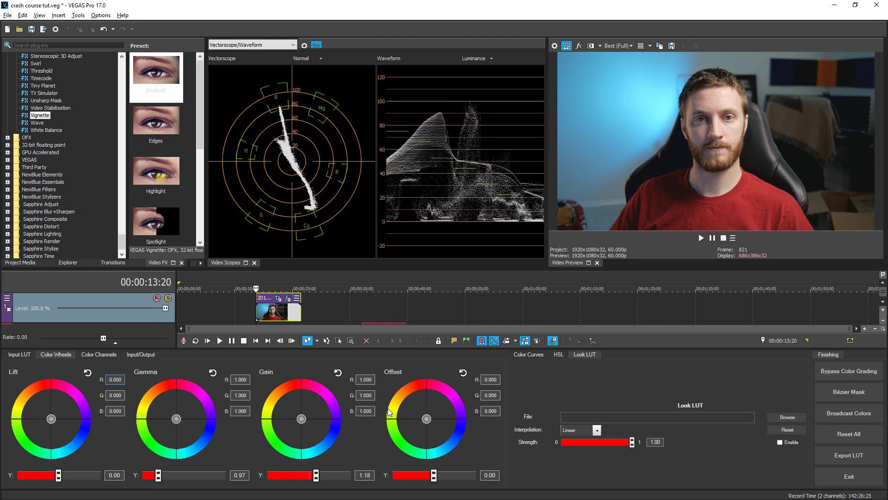
click(275, 316)
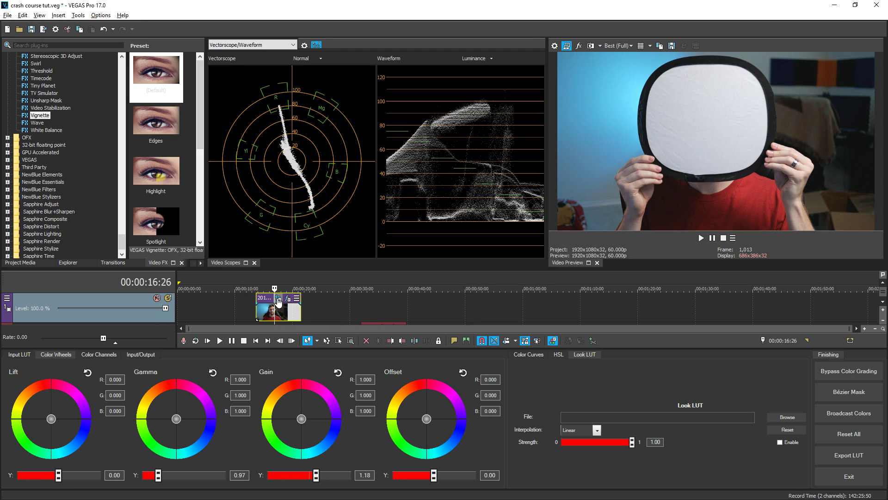
- Crop tightly onto the white reflector, auto-balance white from it, and magnify the vectorscope
click(278, 299)
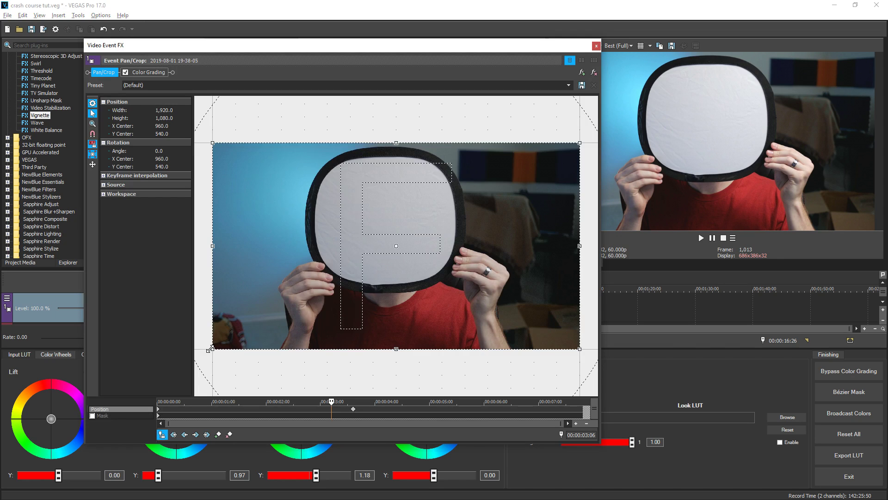
drag(212, 349, 350, 234)
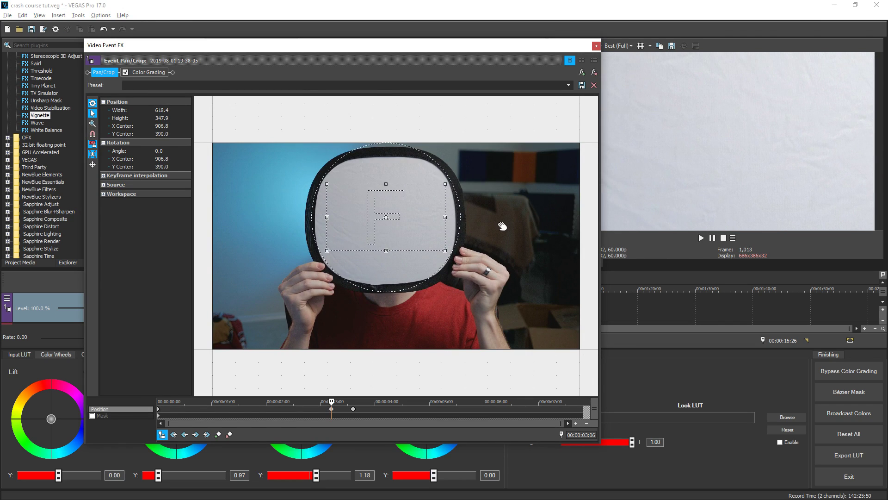
click(595, 46)
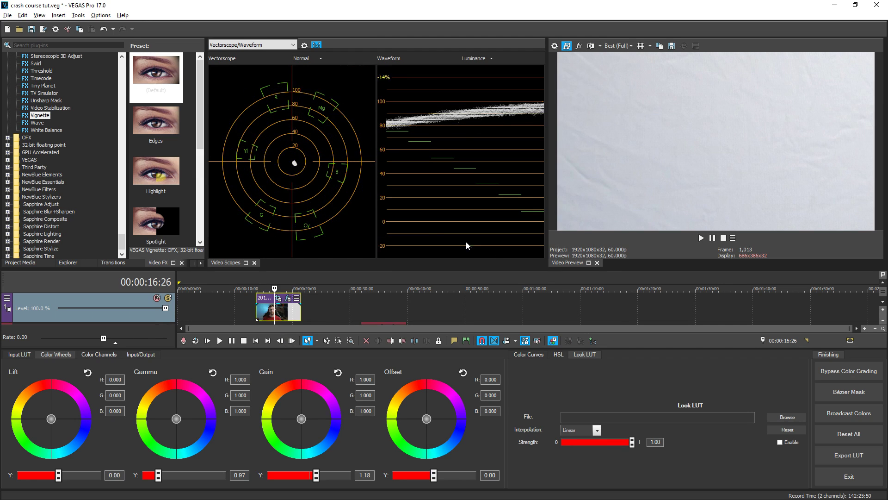
click(527, 353)
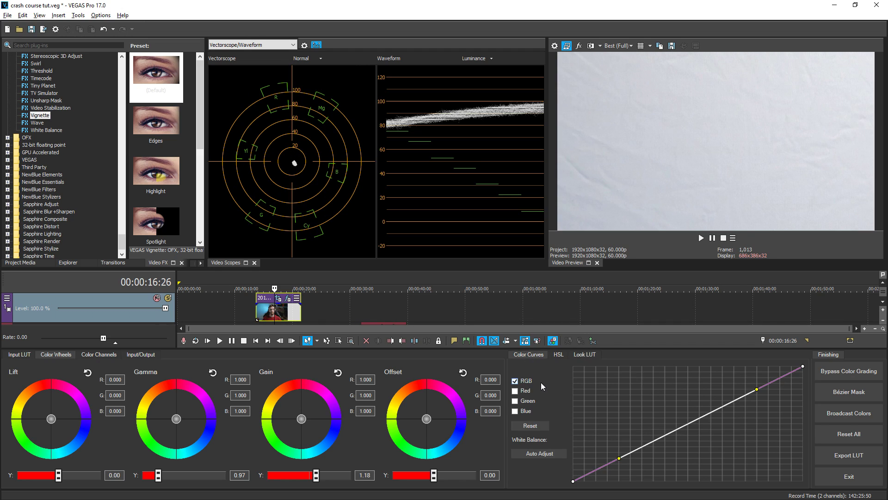
click(540, 454)
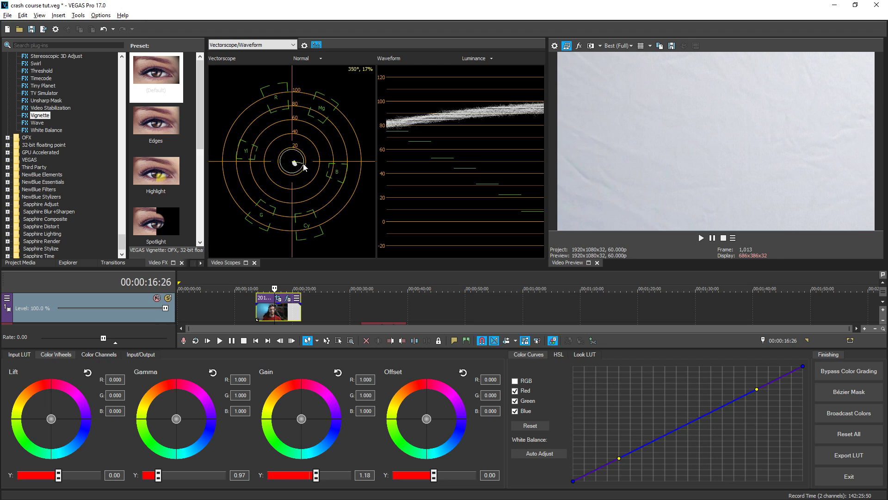
click(307, 59)
click(315, 80)
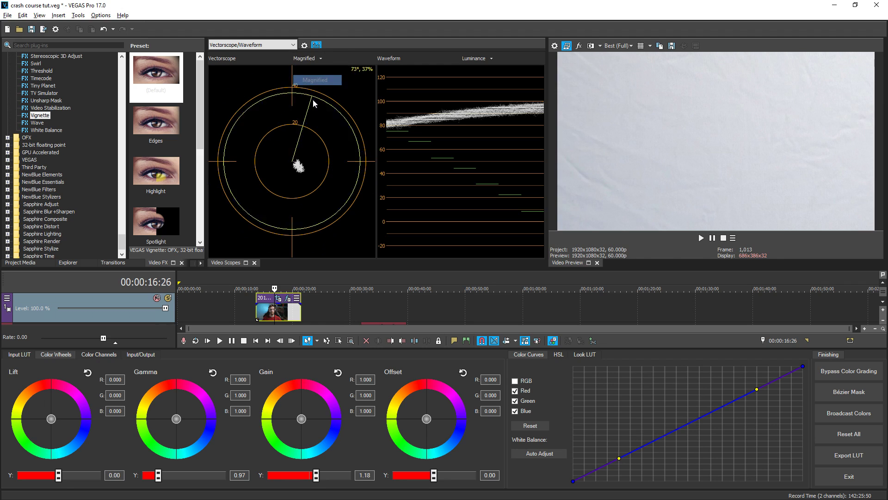
- Pull the tops of the Blue and Green curves slightly down to trim highlights
click(514, 400)
click(514, 390)
drag(803, 366, 804, 372)
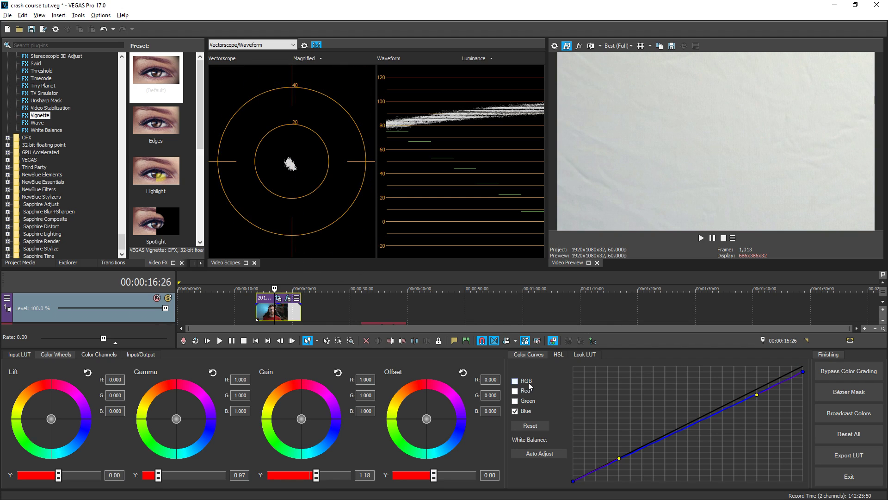
click(515, 410)
click(515, 401)
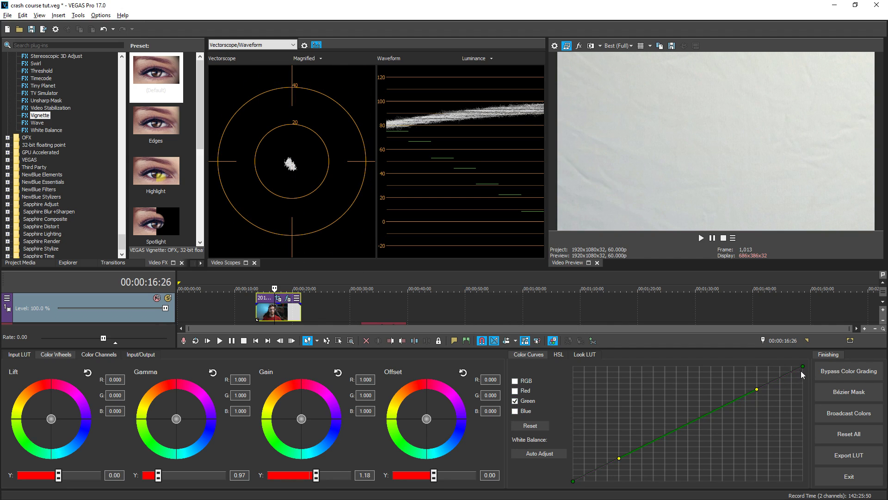
drag(803, 373, 802, 375)
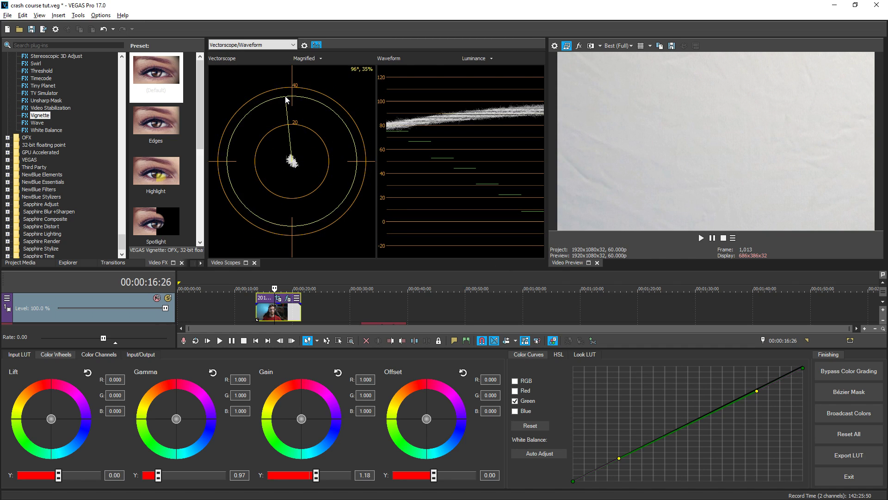
- Reset the clip's Pan/Crop framing to its default full frame
click(278, 300)
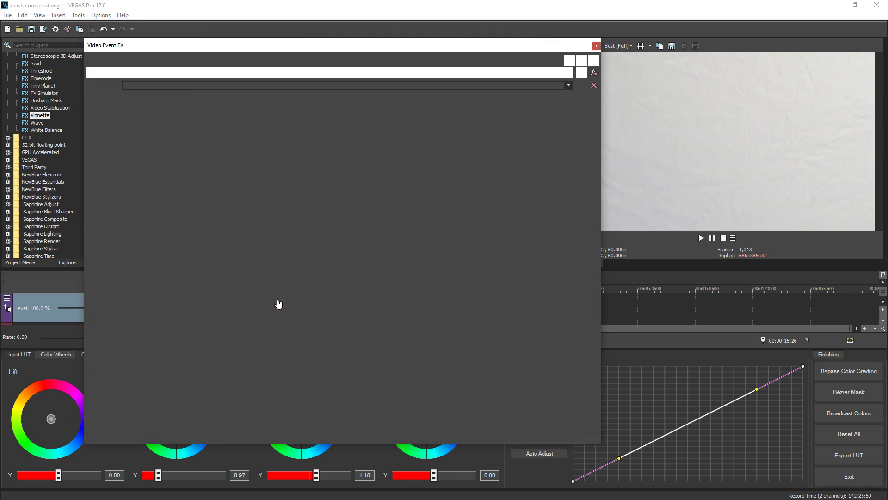
right_click(283, 386)
click(306, 332)
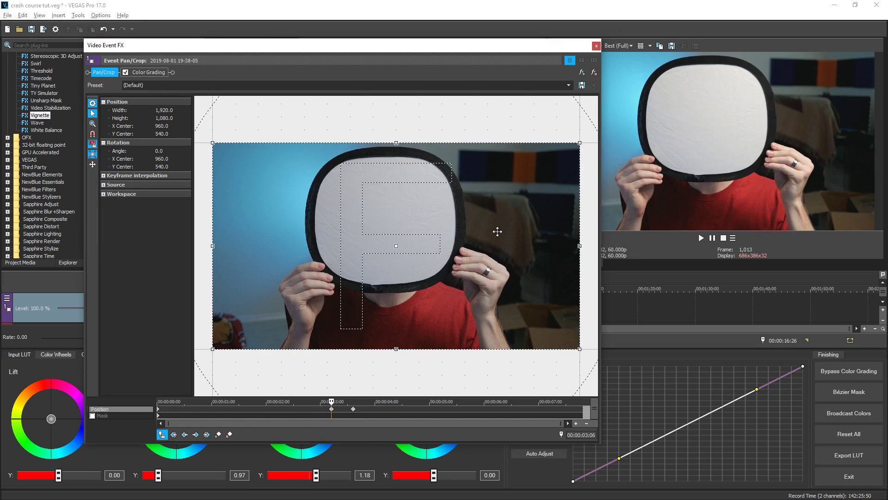
- Set the vectorscope to Normal scale and lower the curve's shadow point slightly
click(596, 46)
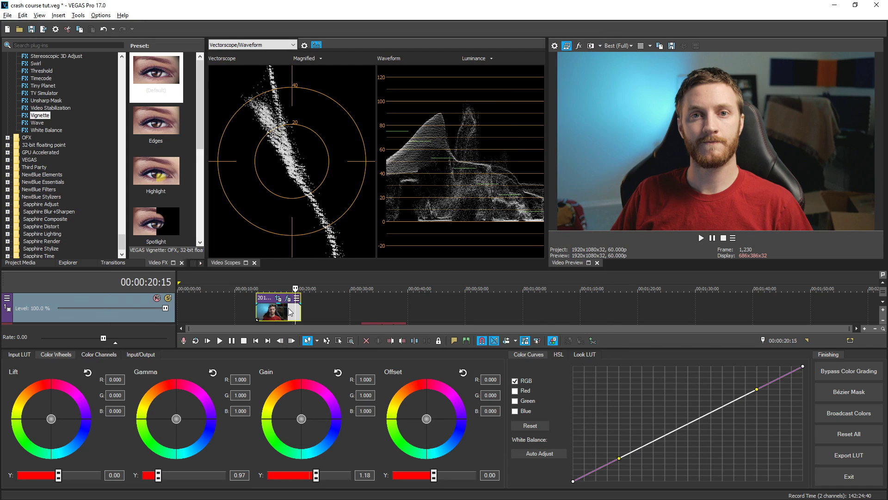
click(306, 58)
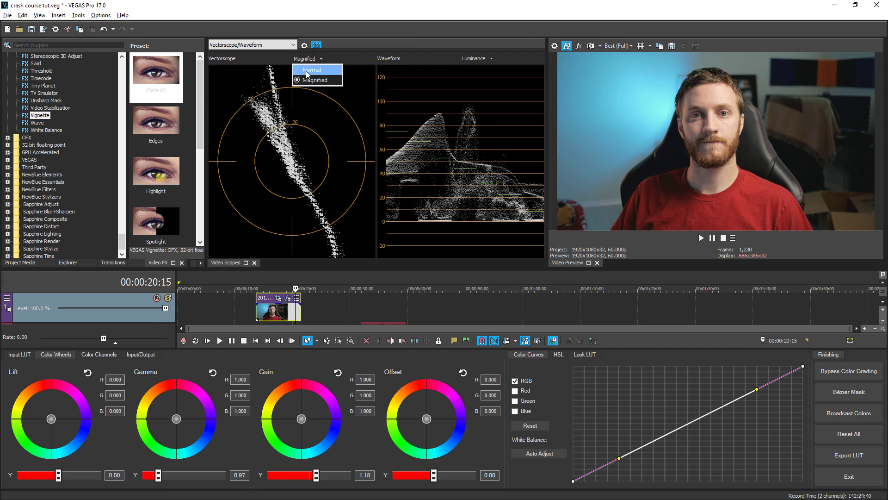
click(307, 72)
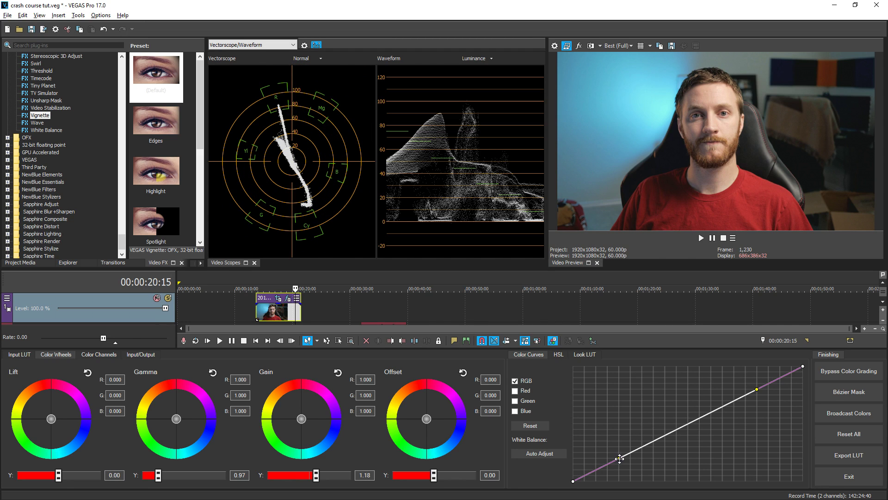
drag(618, 457, 628, 463)
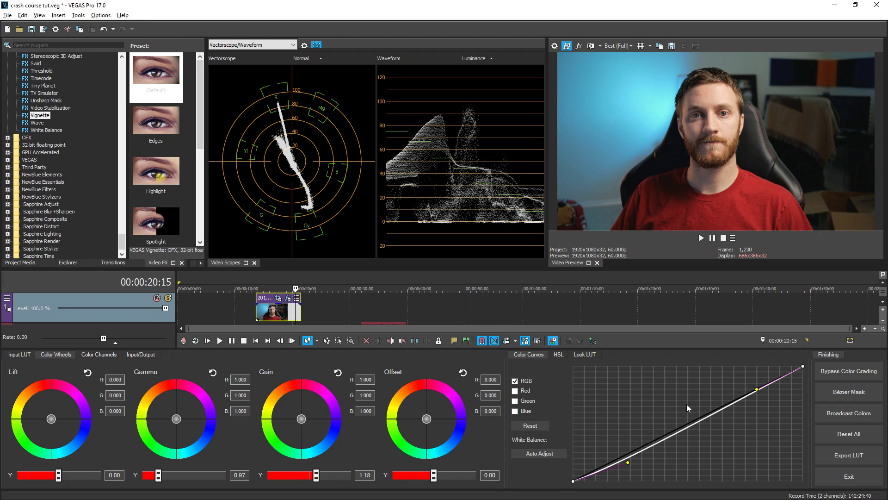
- Reduce the clip's saturation from 1.00 to 0.89 in the levels controls
click(140, 354)
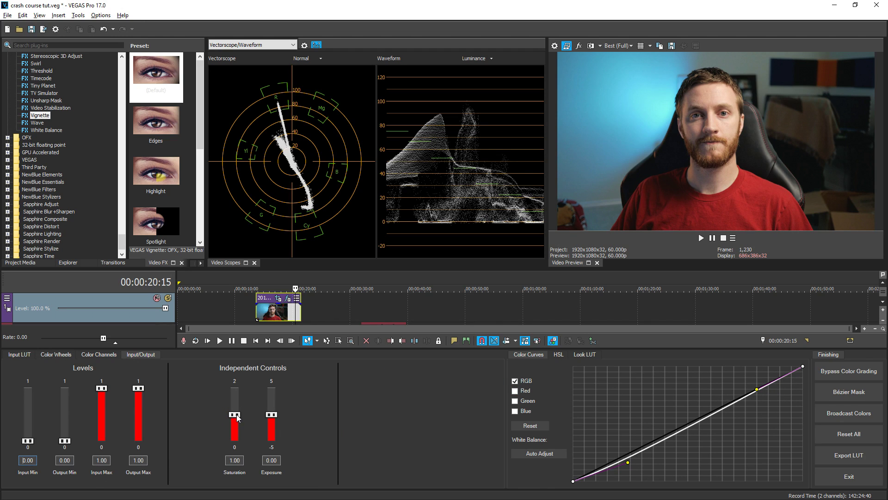
drag(237, 417, 239, 420)
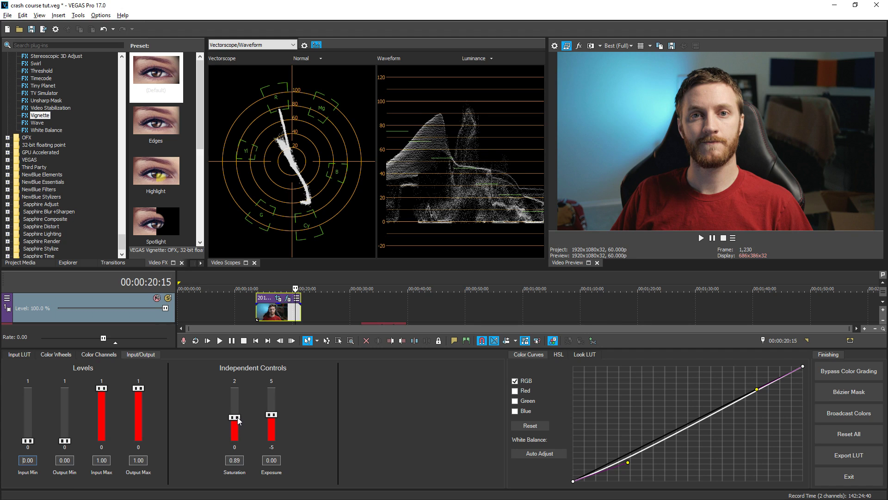
click(245, 461)
- Leave Color Grading and apply the default Color Corrector preset to the talking-head clip
click(848, 477)
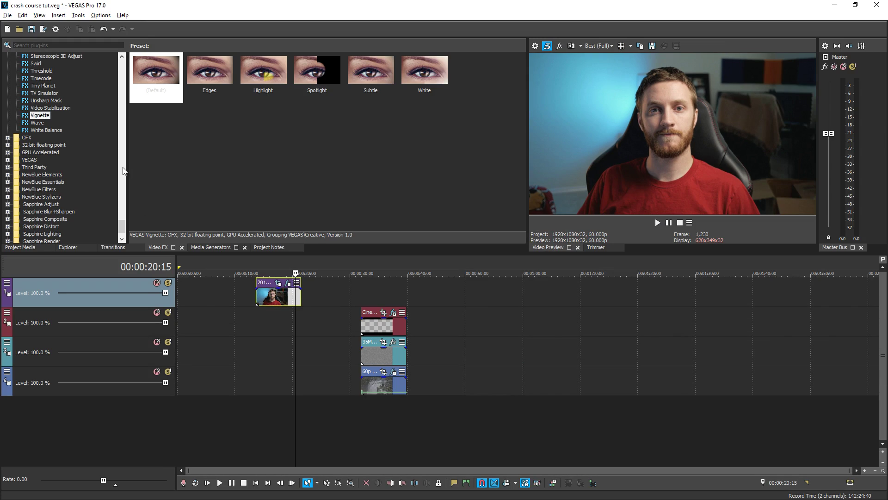
drag(122, 225, 122, 65)
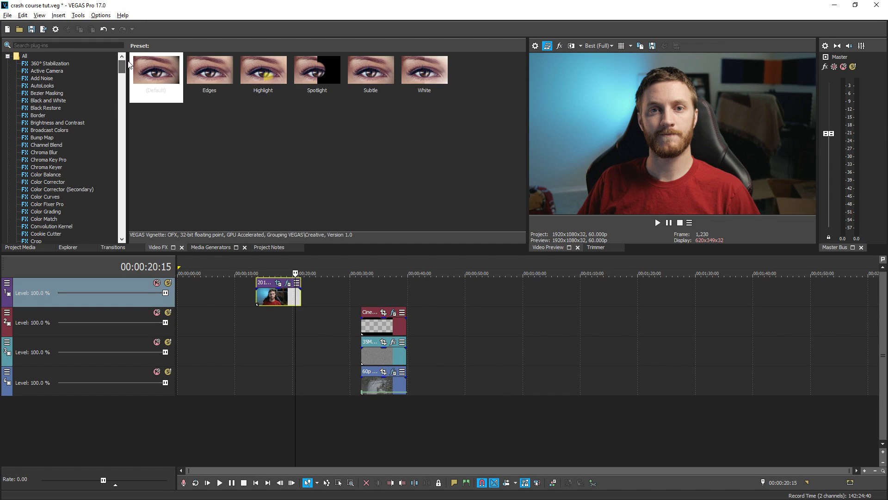
click(47, 182)
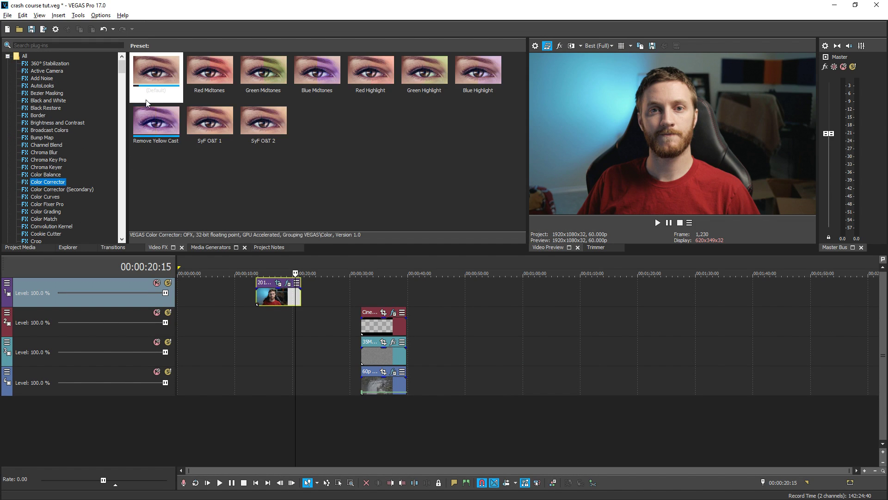
drag(147, 71, 276, 295)
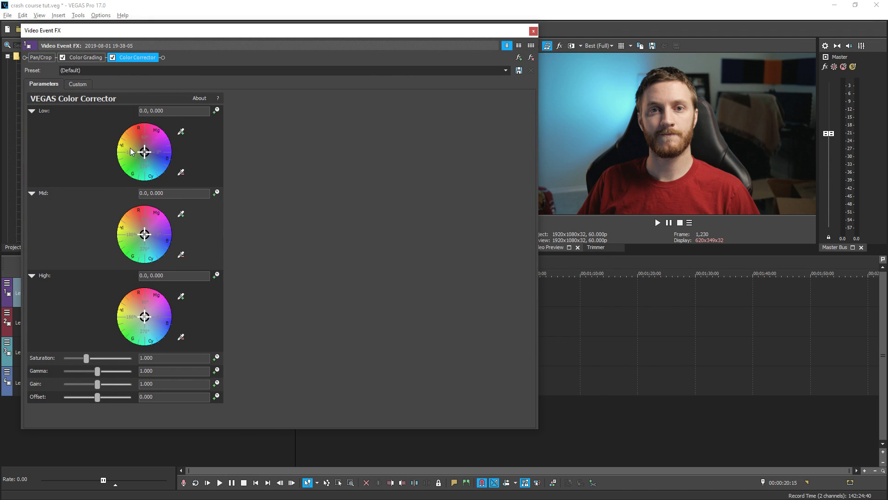
- Push the Low wheel toward teal at 290 and the Mid wheel toward orange at 120
drag(177, 113, 145, 110)
drag(408, 35, 396, 28)
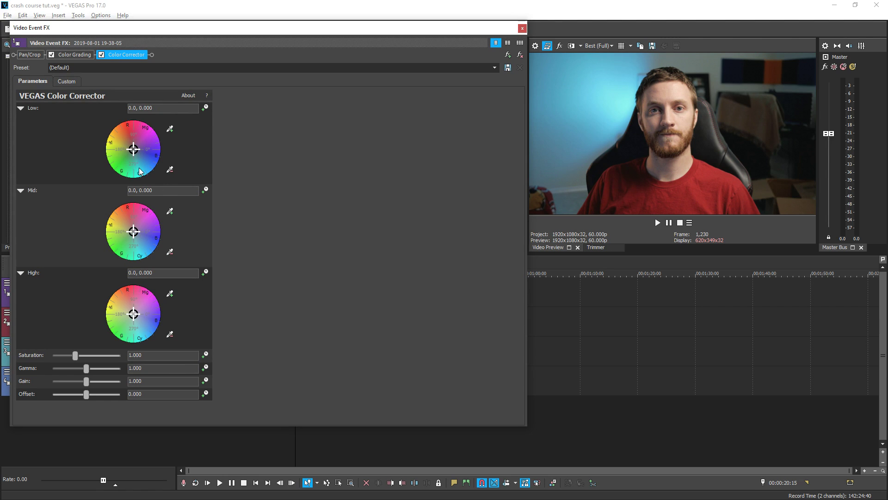
drag(134, 150, 143, 179)
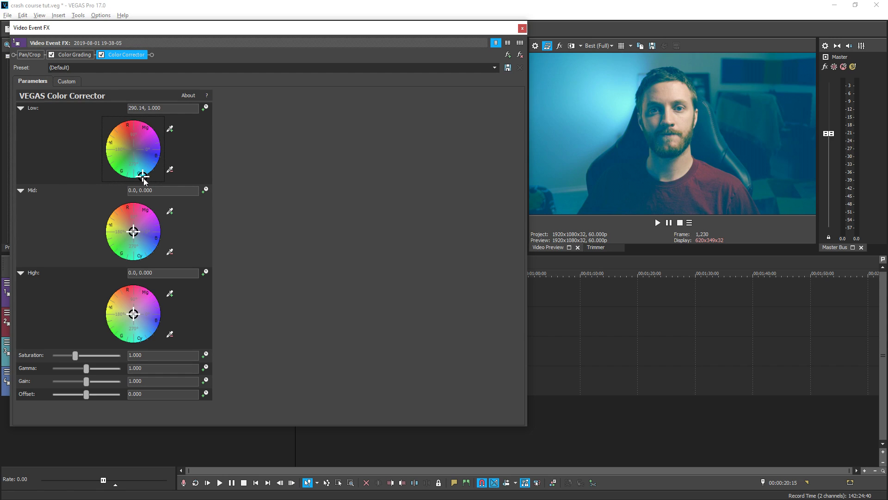
click(143, 108)
key(BackSpace)
key(BackSpace)
key(BackSpace)
drag(135, 234, 145, 190)
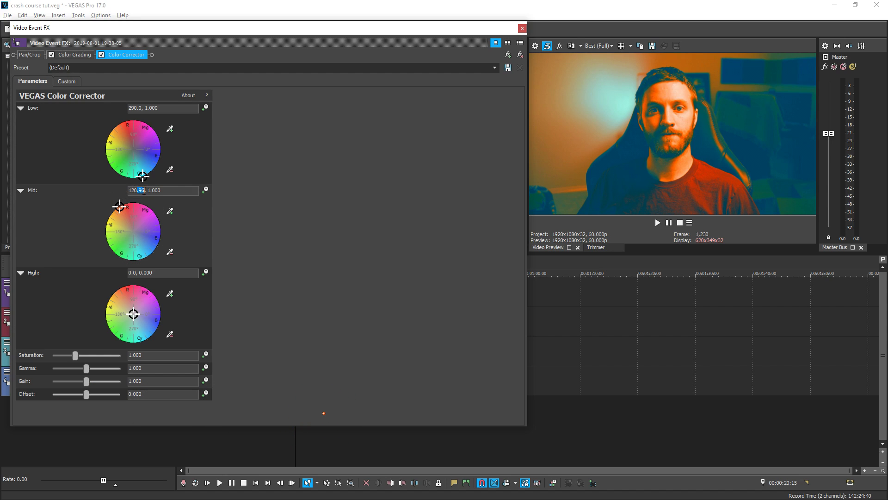
key(BackSpace)
click(157, 108)
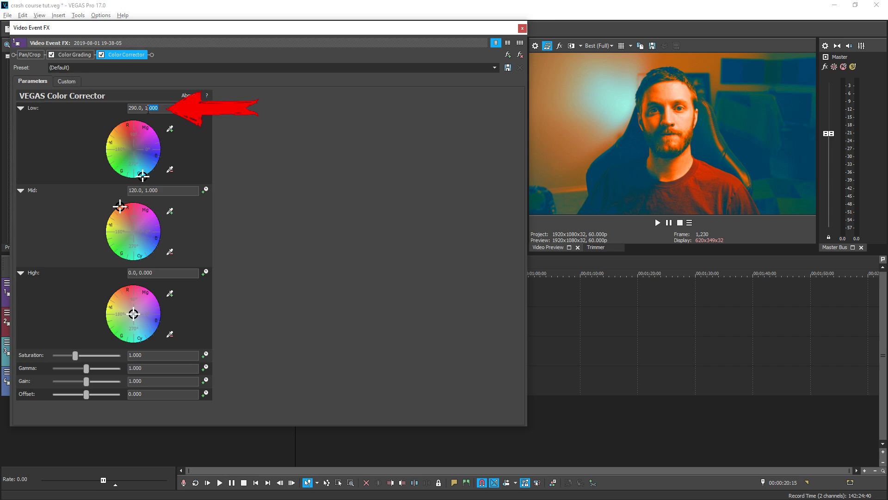
- Lower the Low and Mid wheel strengths, settling Mid at 120.0, 0.250
drag(162, 111, 146, 109)
text(0.3)
key(Return)
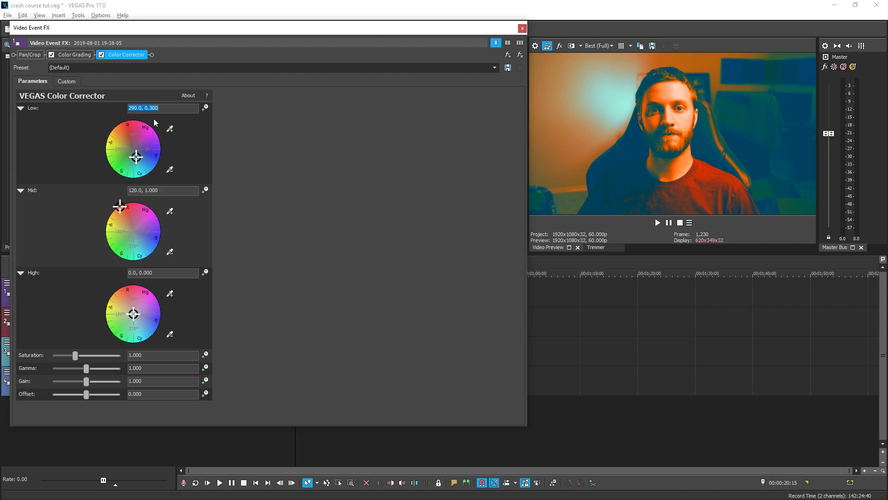
click(160, 191)
drag(161, 191, 145, 189)
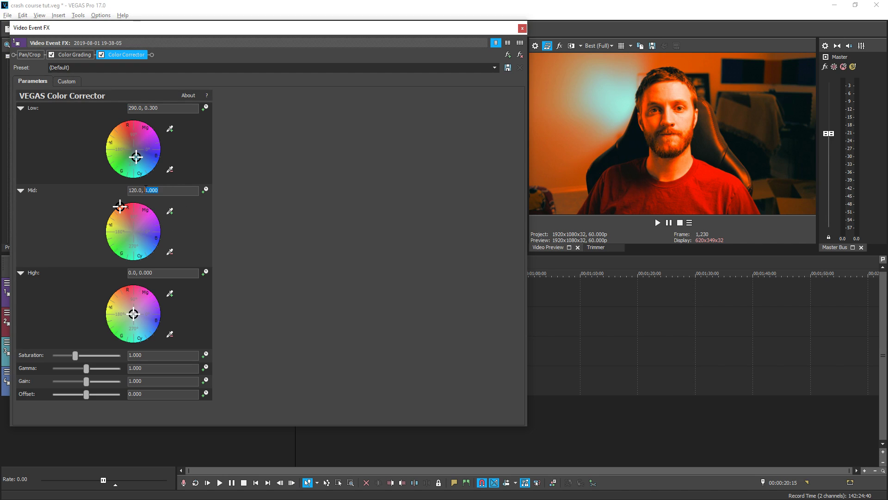
text(0.2)
key(Return)
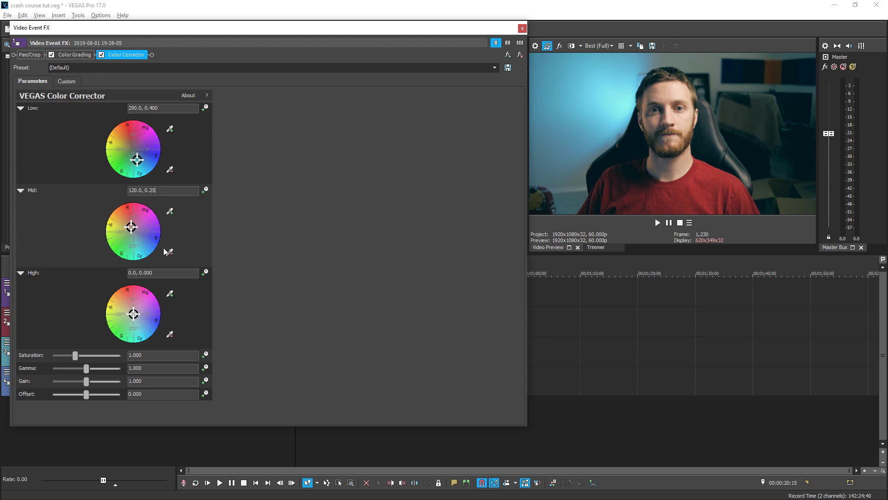
click(162, 274)
- Warm the High wheel toward orange, then paste in the Mid values for High 120.0, 0.250
mouse_move(134, 313)
mouse_down()
mouse_move(119, 283)
mouse_move(130, 301)
mouse_up()
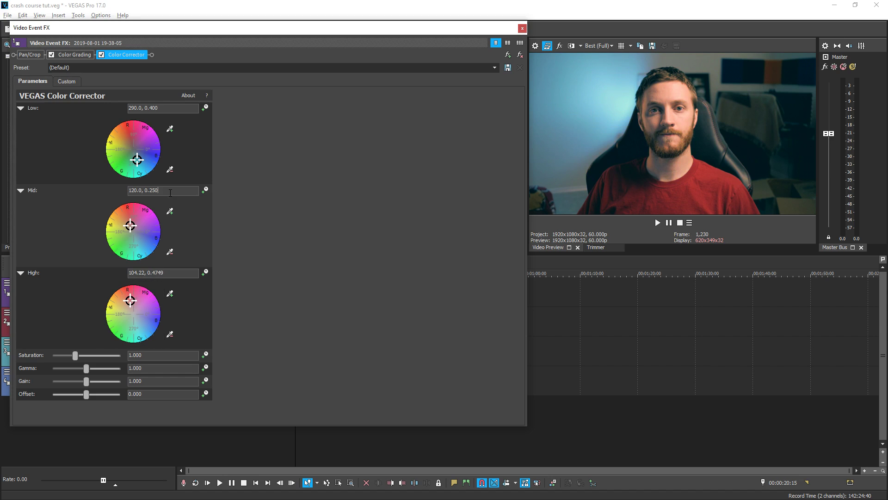
click(174, 274)
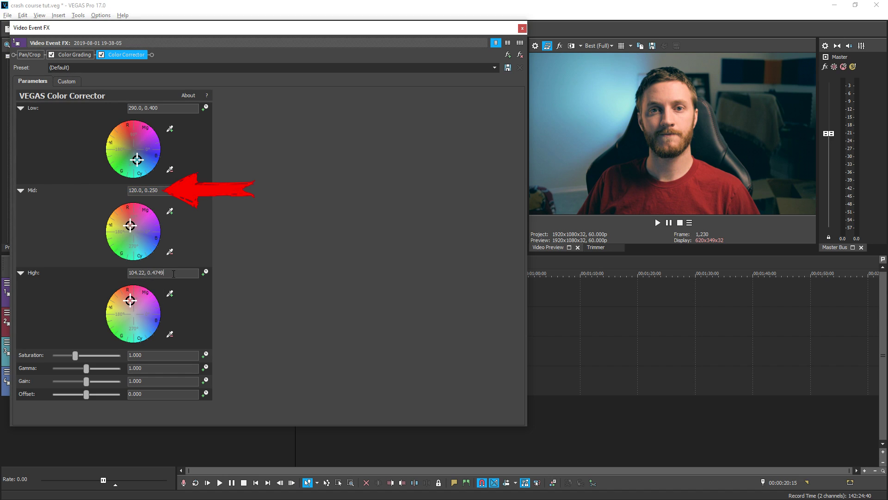
drag(174, 273, 135, 273)
text(120.0, 0.250)
key(Return)
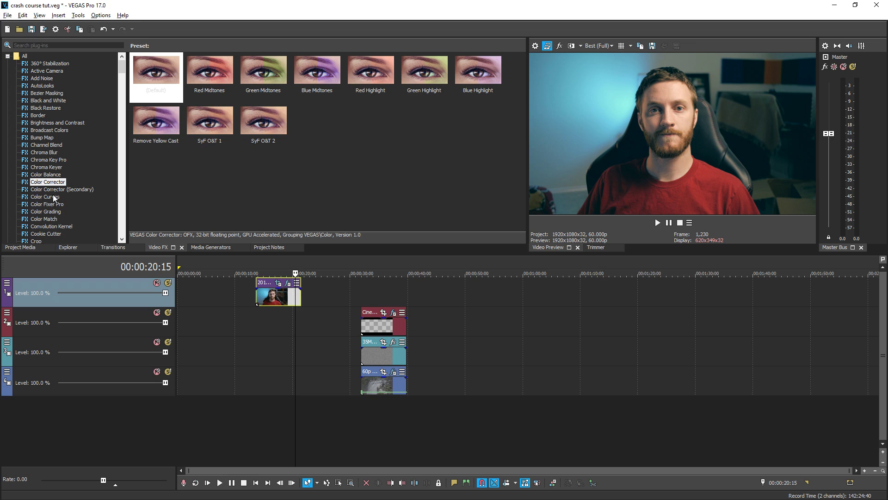
- Apply the default Color Corrector (Secondary) and pick the skin-tone range on the preview
click(54, 190)
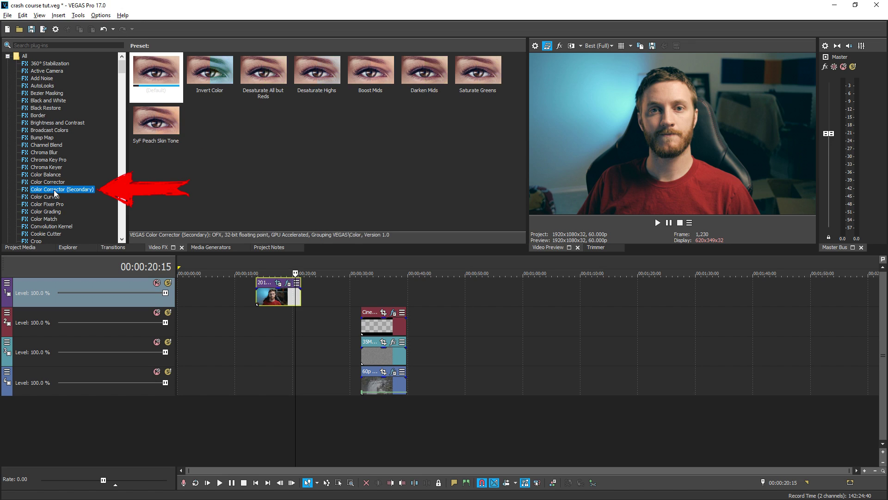
drag(148, 68, 282, 298)
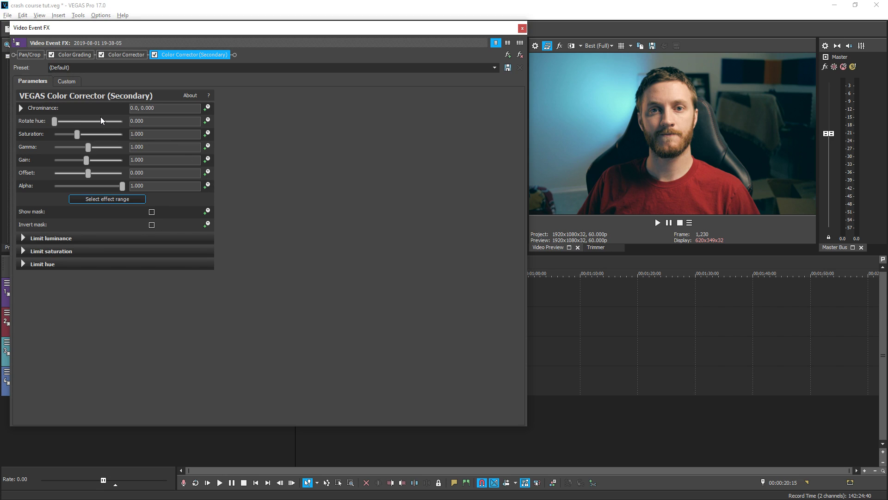
click(110, 202)
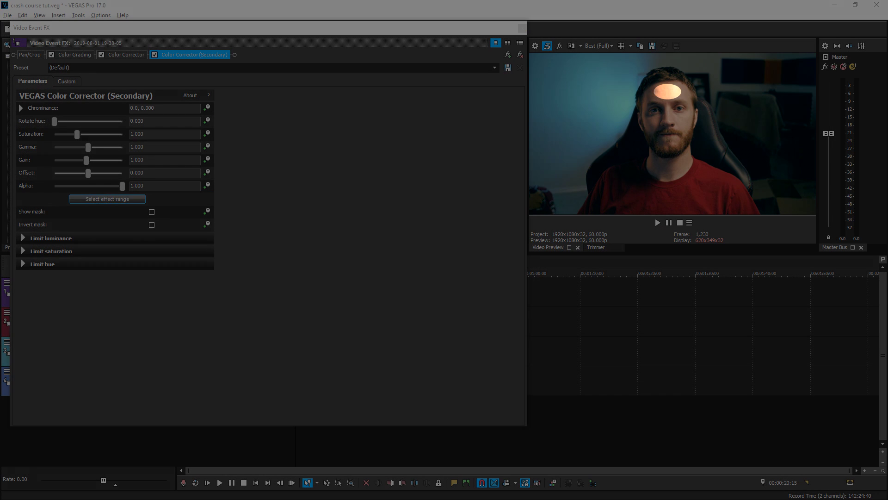
key(Escape)
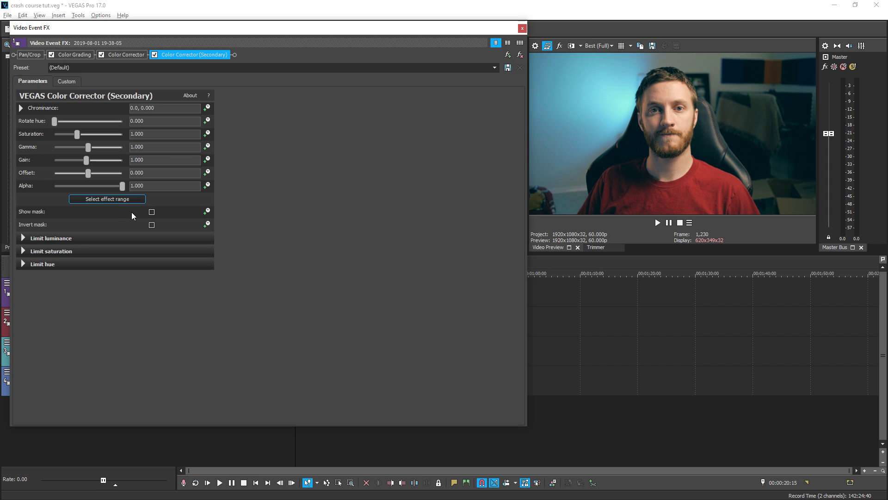
- Show the selection mask and expand the Limit luminance, saturation and hue sections
click(152, 212)
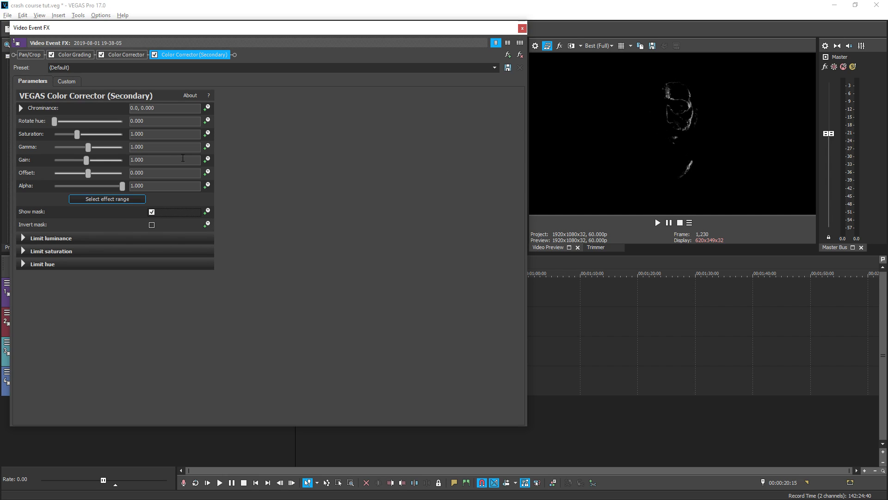
click(22, 237)
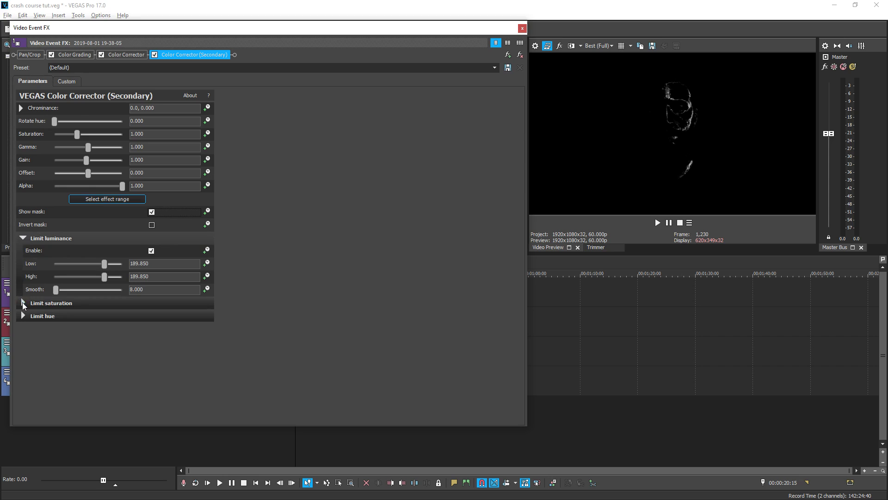
click(22, 302)
click(22, 367)
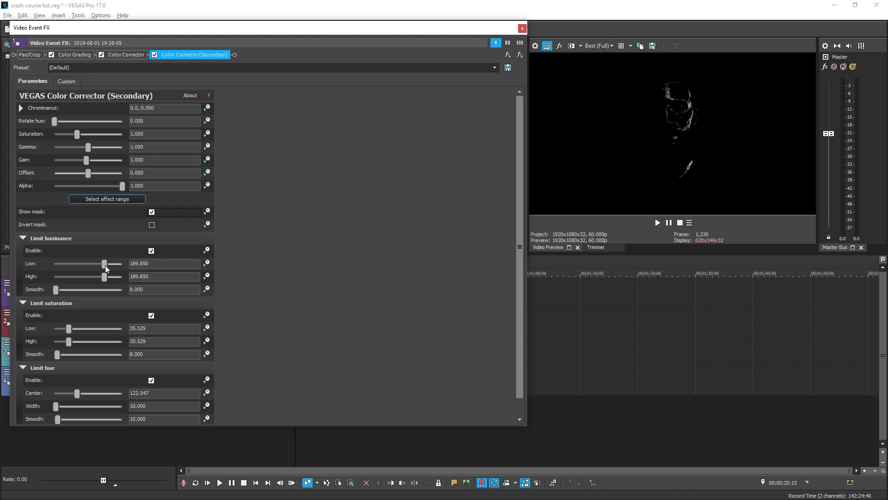
- Widen and soften the luminance limits and narrow the hue Width to roughly cover the face
drag(104, 265, 118, 277)
drag(69, 328, 75, 354)
drag(117, 276, 71, 271)
drag(56, 406, 56, 406)
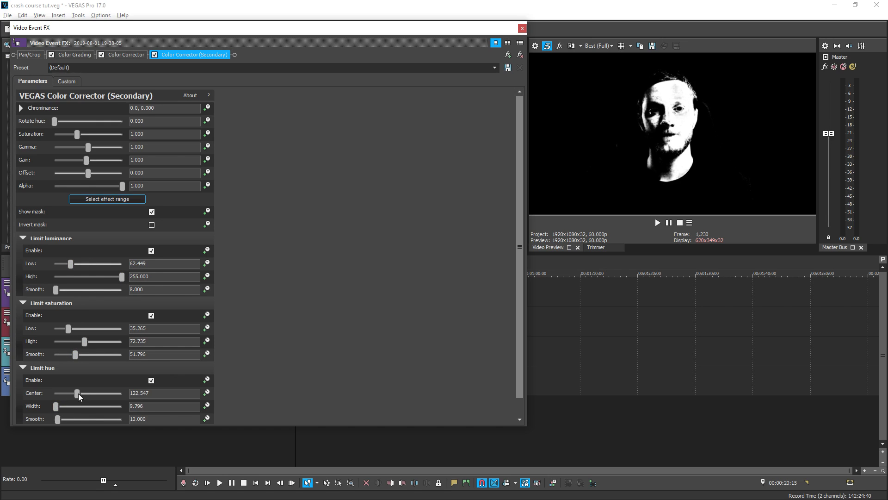
drag(71, 263, 65, 263)
drag(121, 276, 89, 290)
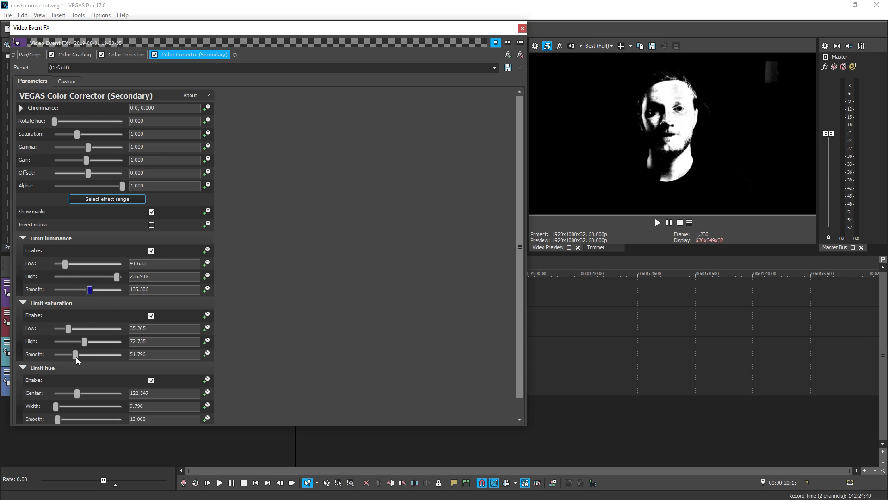
drag(76, 355, 92, 342)
- Refine the saturation limits, set hue Width 7.347, and tighten luminance High to 246.327, smoothness 150.918
drag(74, 329, 75, 329)
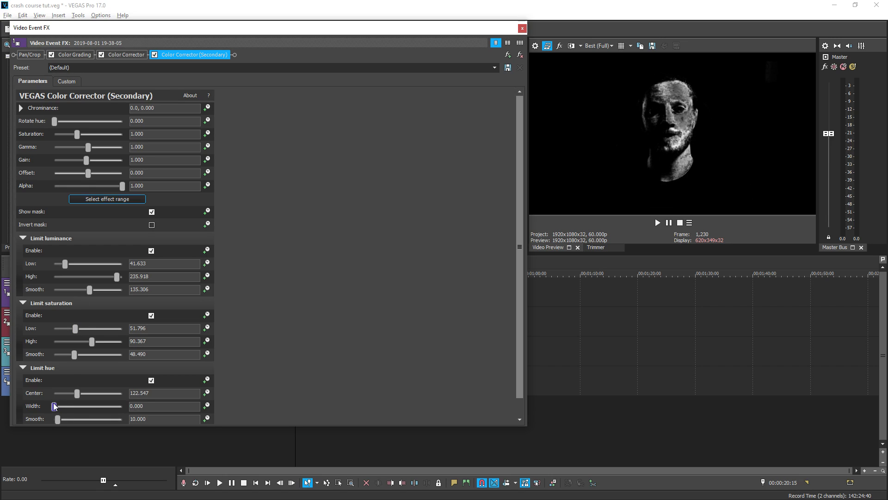
drag(56, 406, 55, 406)
mouse_move(92, 341)
mouse_down()
mouse_move(68, 354)
mouse_move(91, 354)
mouse_up()
mouse_move(75, 328)
mouse_down()
mouse_move(102, 331)
mouse_move(73, 332)
mouse_up()
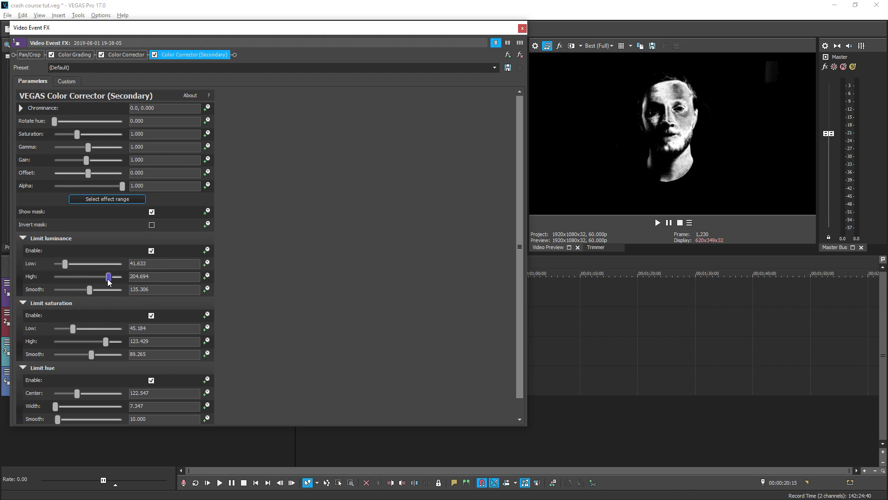
drag(117, 277, 119, 277)
drag(65, 267, 94, 291)
drag(72, 329, 98, 354)
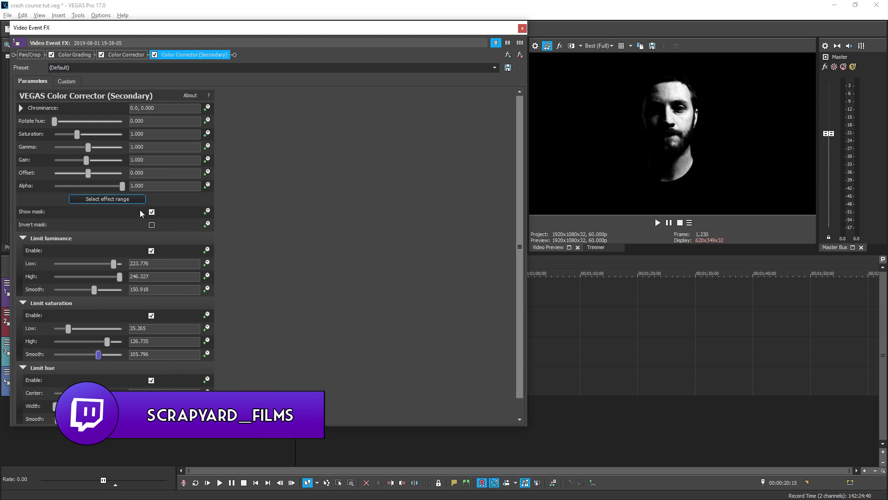
- Hide the mask and boost skin-tone saturation to 1.500, leaving hue rotation at 0.000
click(152, 213)
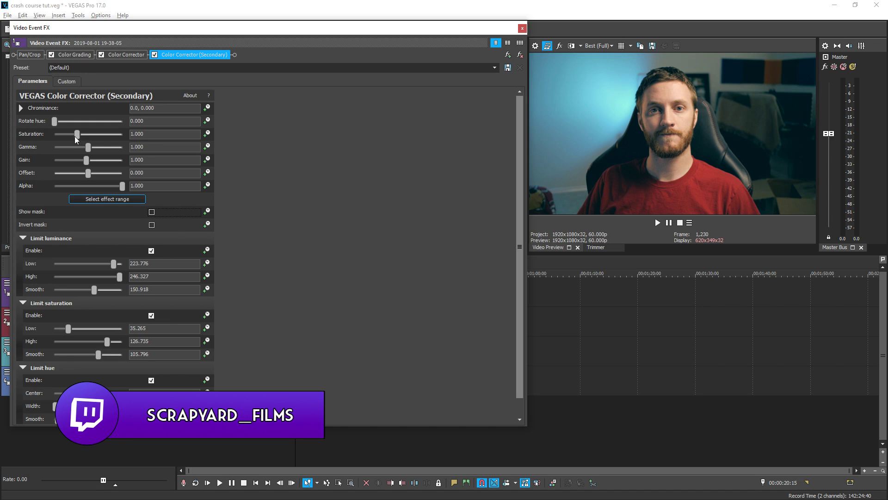
drag(77, 136, 170, 131)
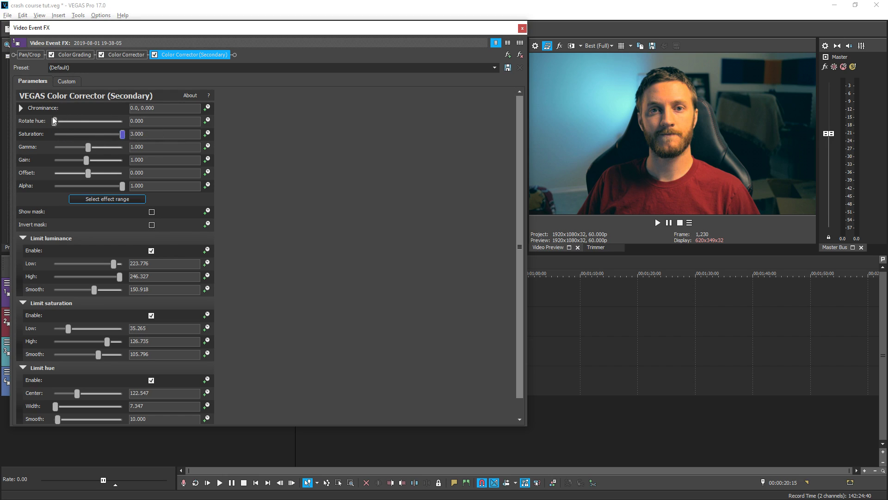
mouse_move(54, 121)
mouse_down()
mouse_move(138, 124)
mouse_move(52, 123)
mouse_up()
mouse_move(121, 133)
mouse_down()
mouse_move(96, 135)
mouse_move(138, 134)
mouse_up()
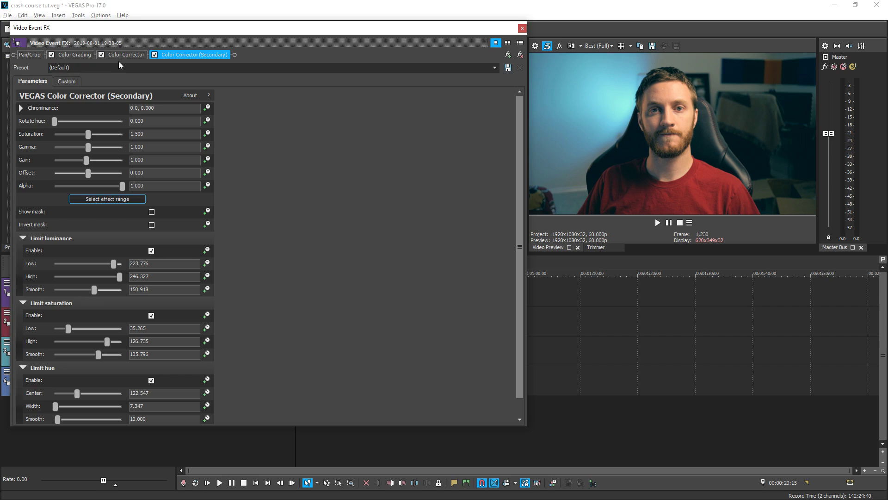
- Back on the primary Color Corrector, cut the Mid and High wheel strengths to 0.150
click(118, 55)
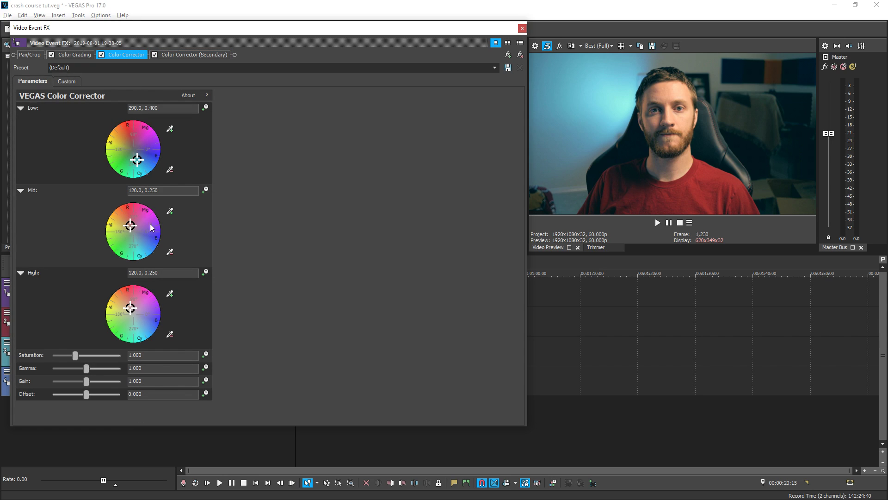
drag(158, 191, 150, 191)
text(150)
click(161, 273)
key(BackSpace)
key(BackSpace)
key(BackSpace)
text(150)
click(162, 189)
- Reduce the Low wheel strength to 0.300, keeping its angle at 290.0
click(152, 109)
key(BackSpace)
key(BackSpace)
key(BackSpace)
text(30)
key(Return)
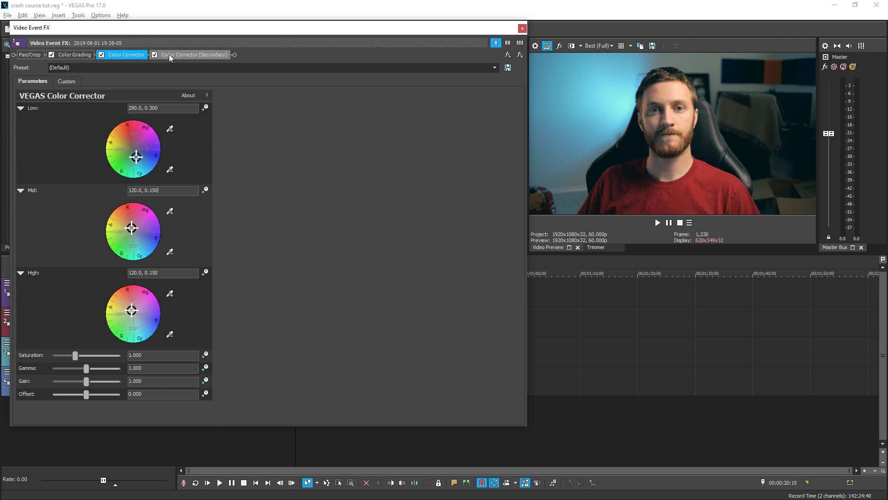
click(168, 54)
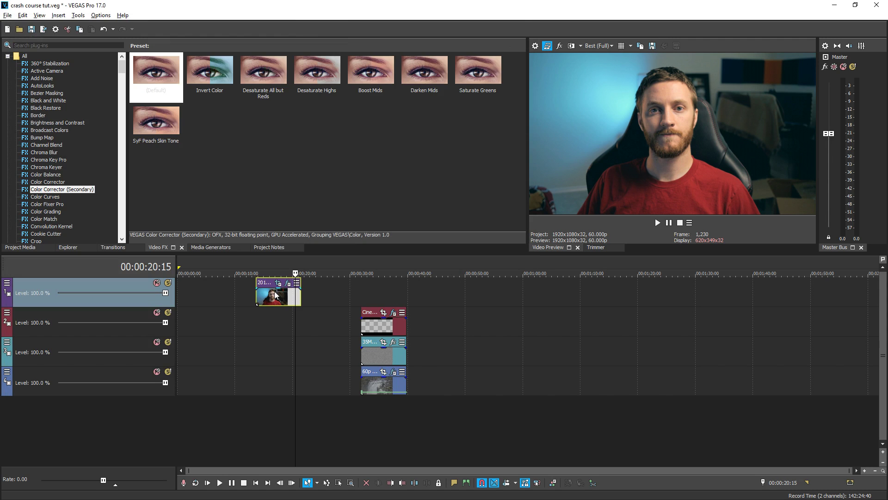
- Apply the Vignette (Default) preset from Video FX to the talking-head clip
drag(123, 68, 118, 231)
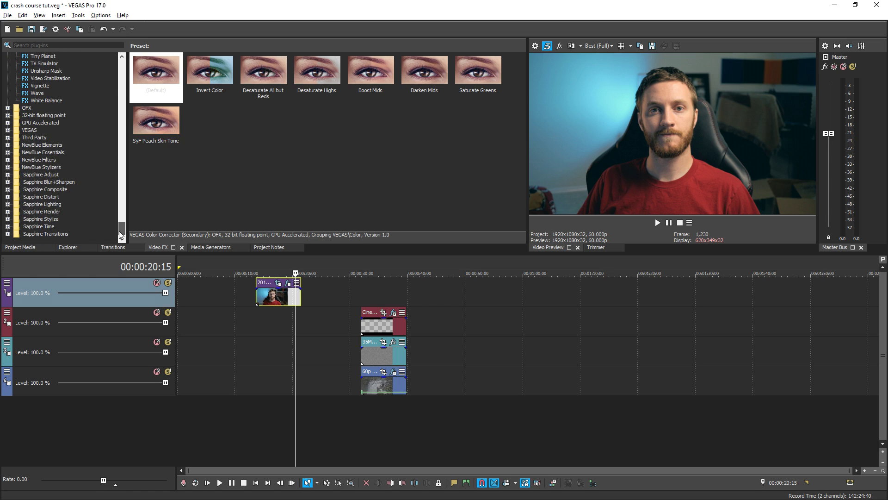
click(40, 85)
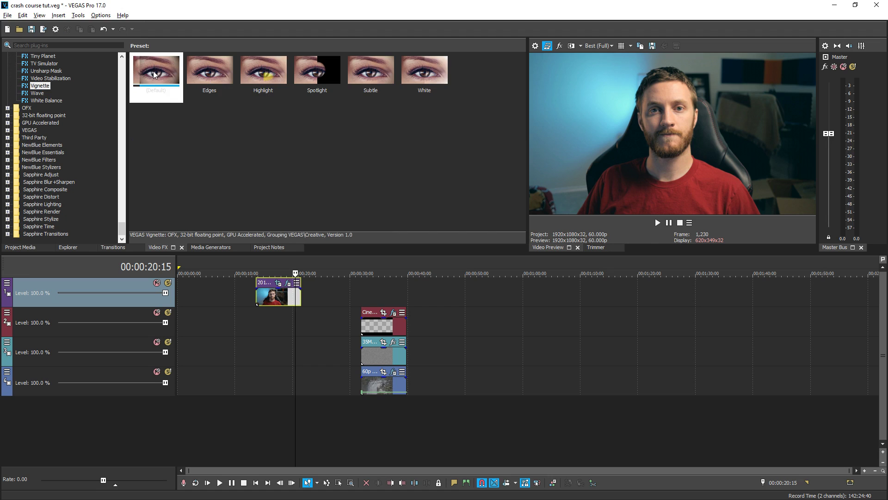
mouse_move(153, 71)
mouse_down()
mouse_move(239, 253)
mouse_move(271, 298)
mouse_up()
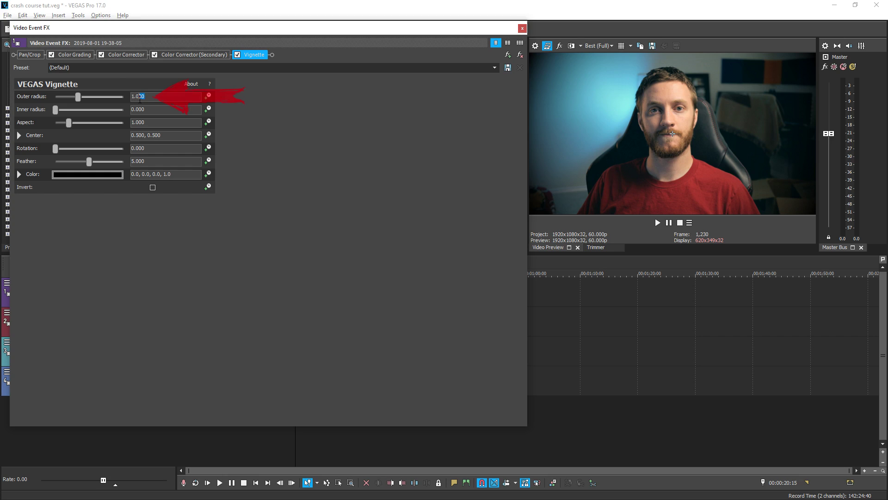
- Set the Vignette Outer radius to 1.500
drag(146, 97, 136, 99)
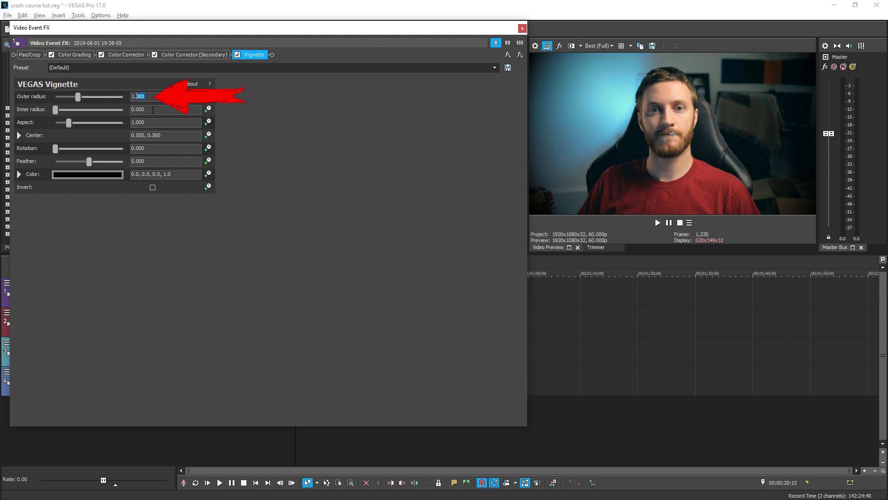
text(5)
key(Return)
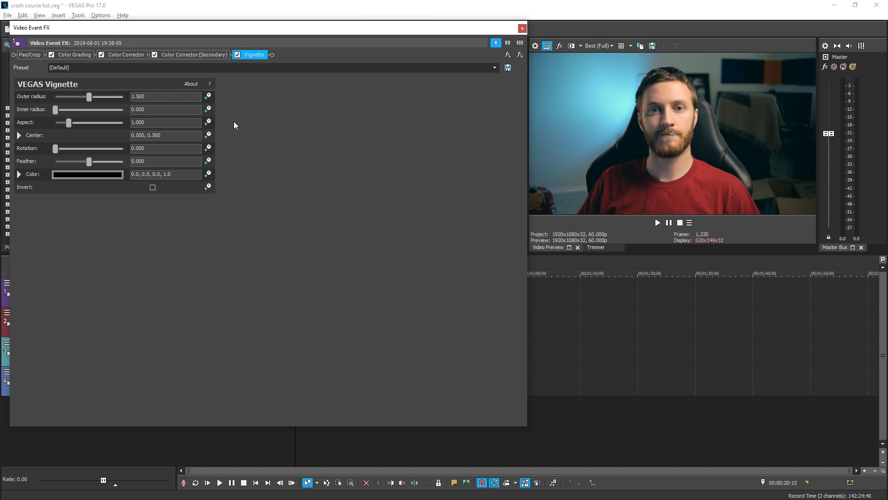
- Toggle the Vignette on and off to compare, leaving it enabled
click(237, 54)
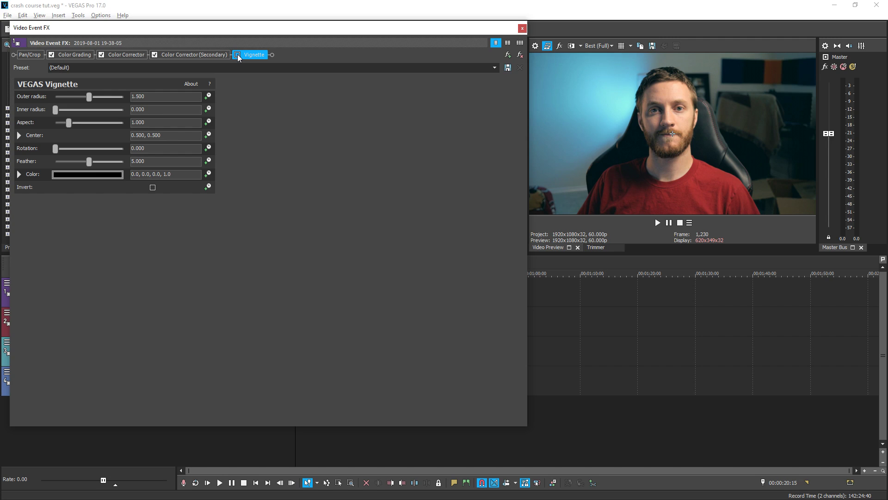
click(237, 54)
click(238, 54)
click(237, 55)
click(237, 55)
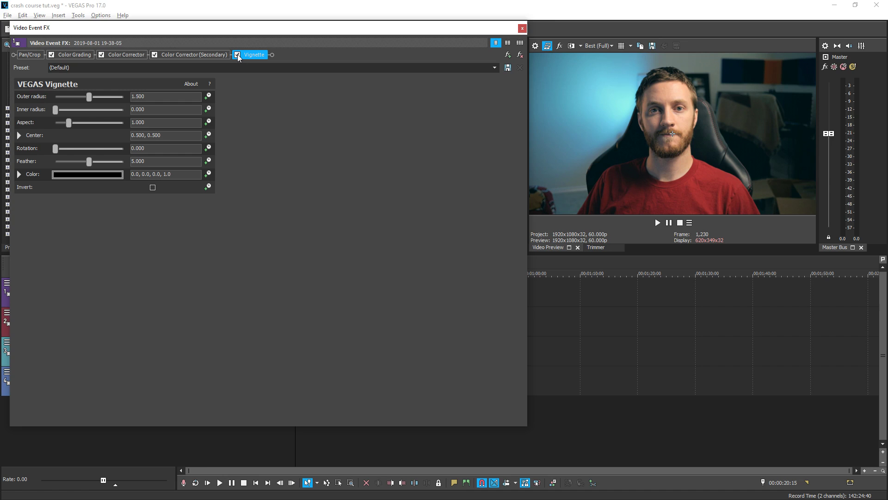
- Close the Video Event FX window, leaving the timeline and Vignette presets visible
click(522, 28)
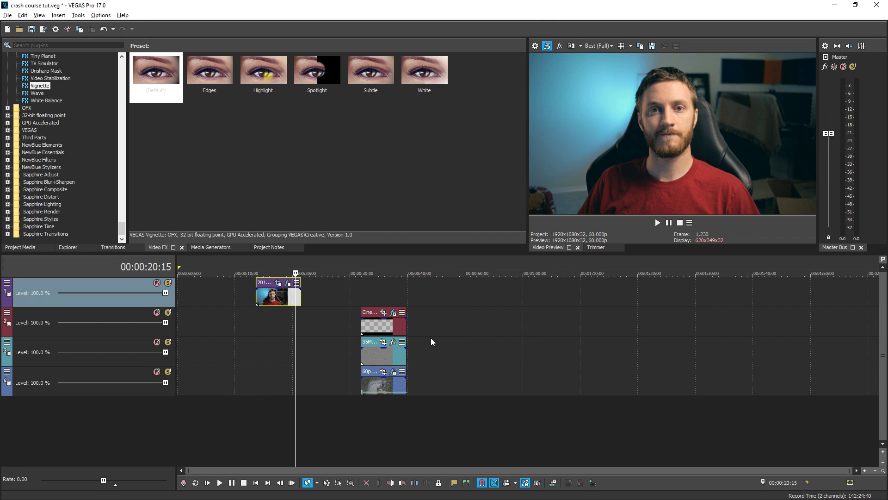